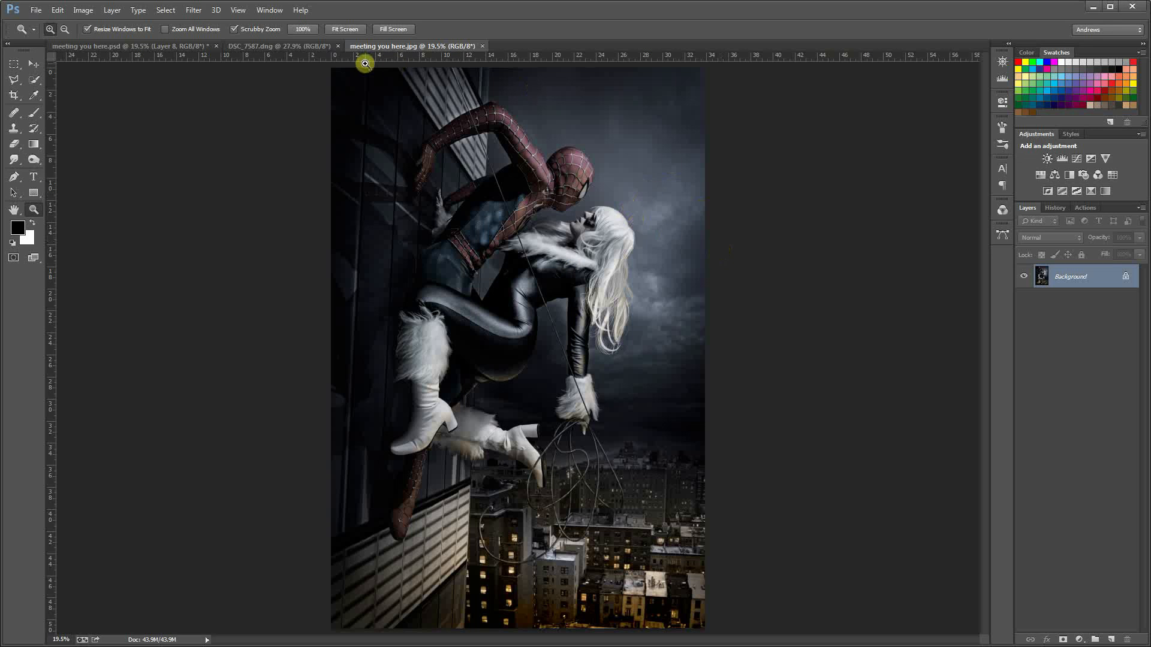
- Look at DSC_7587.dng, then in meeting you here.psd show the gray Background and the Layer 5 sky
left_click(301, 46)
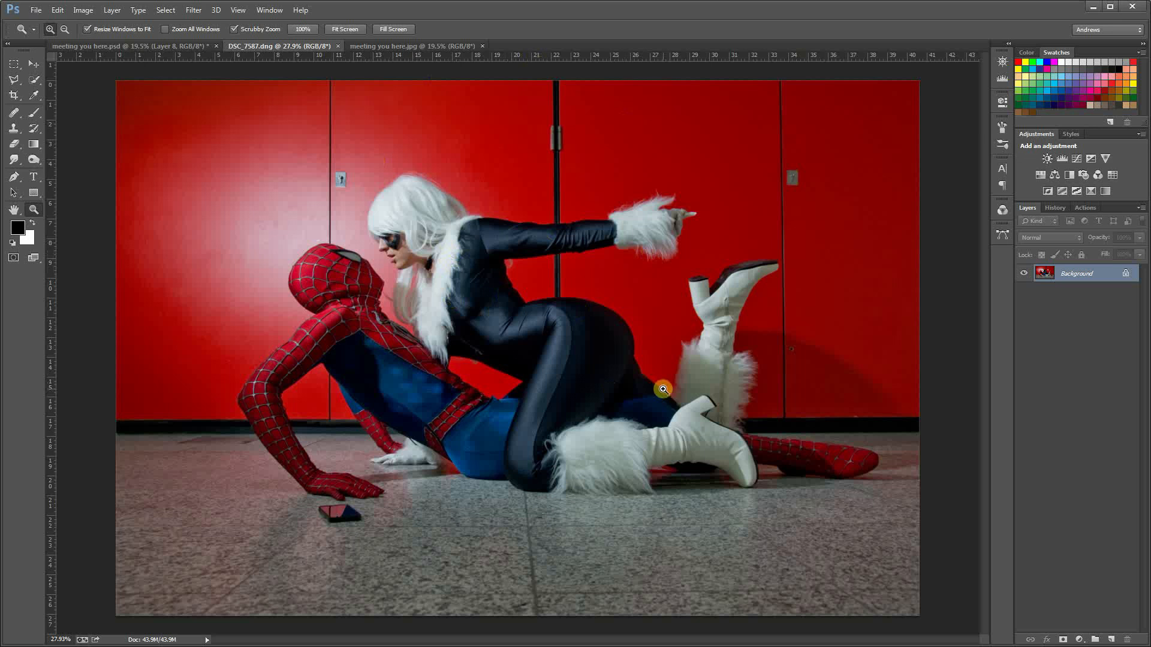
left_click(153, 47)
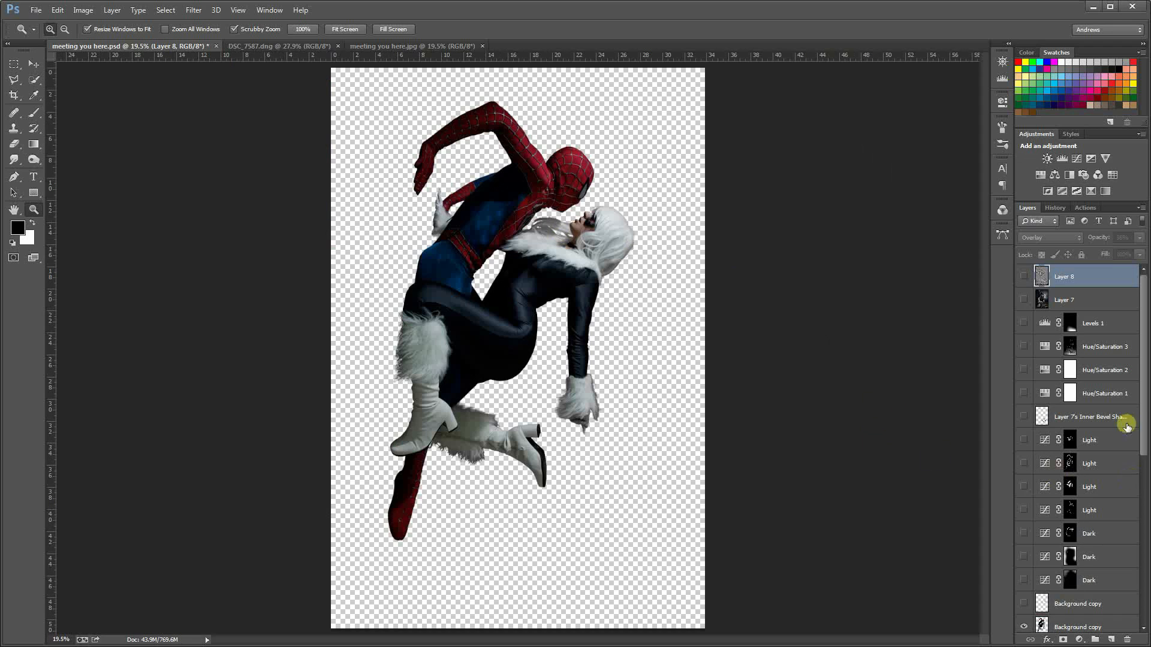
left_click_drag(1139, 396, 1139, 543)
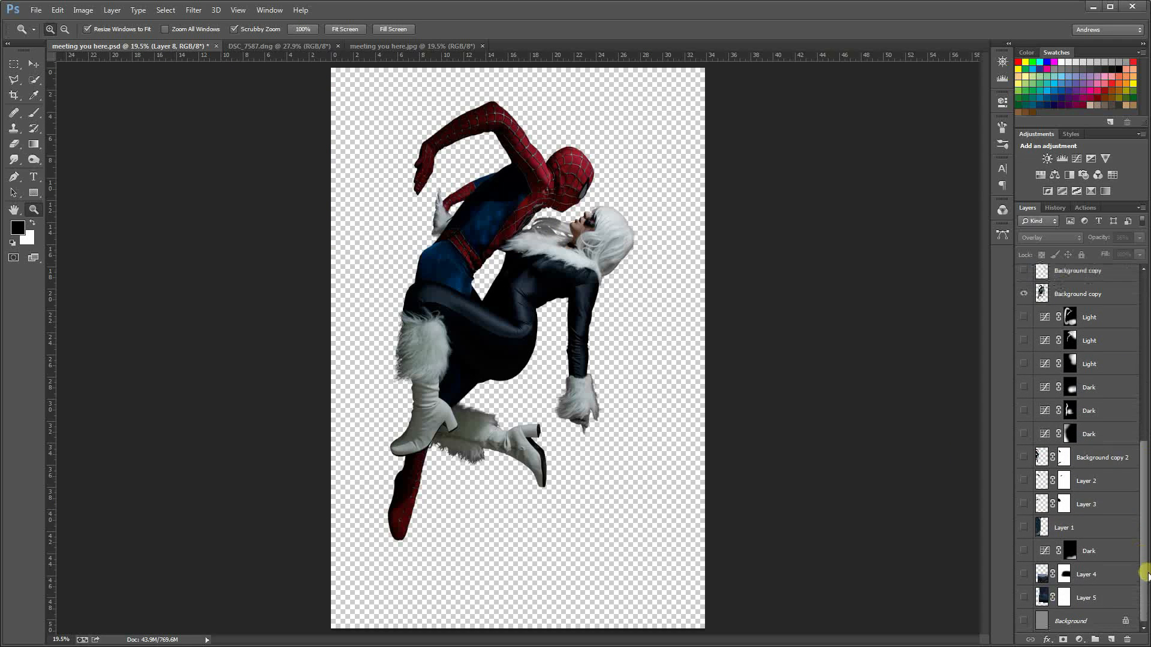
left_click(1024, 623)
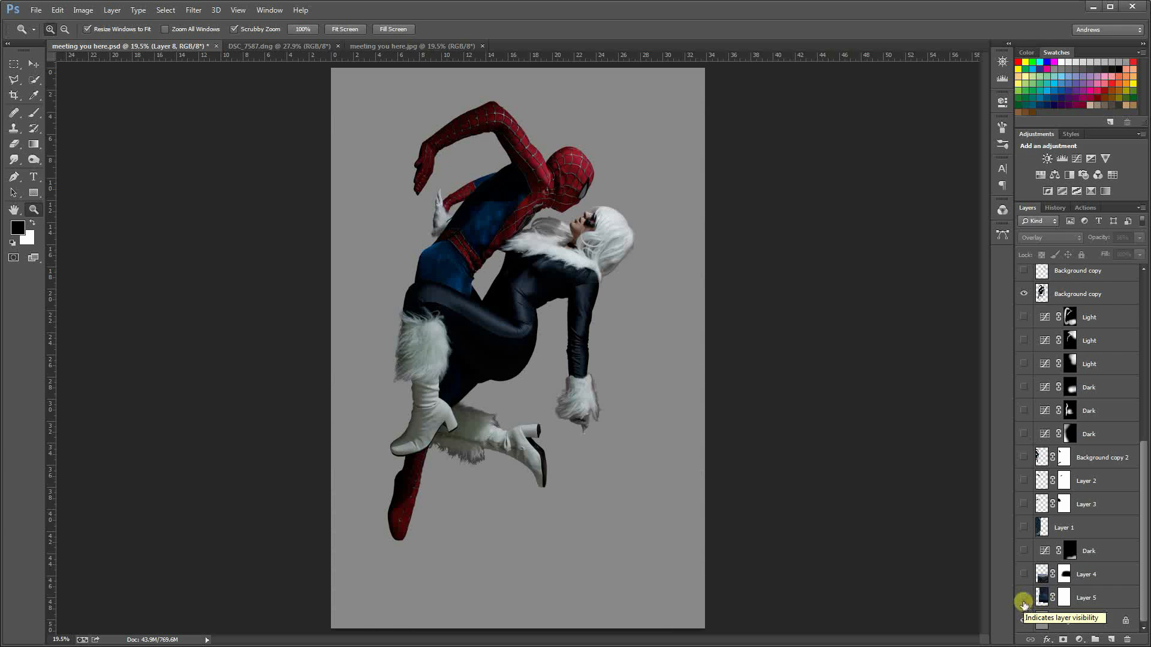
left_click(1024, 601)
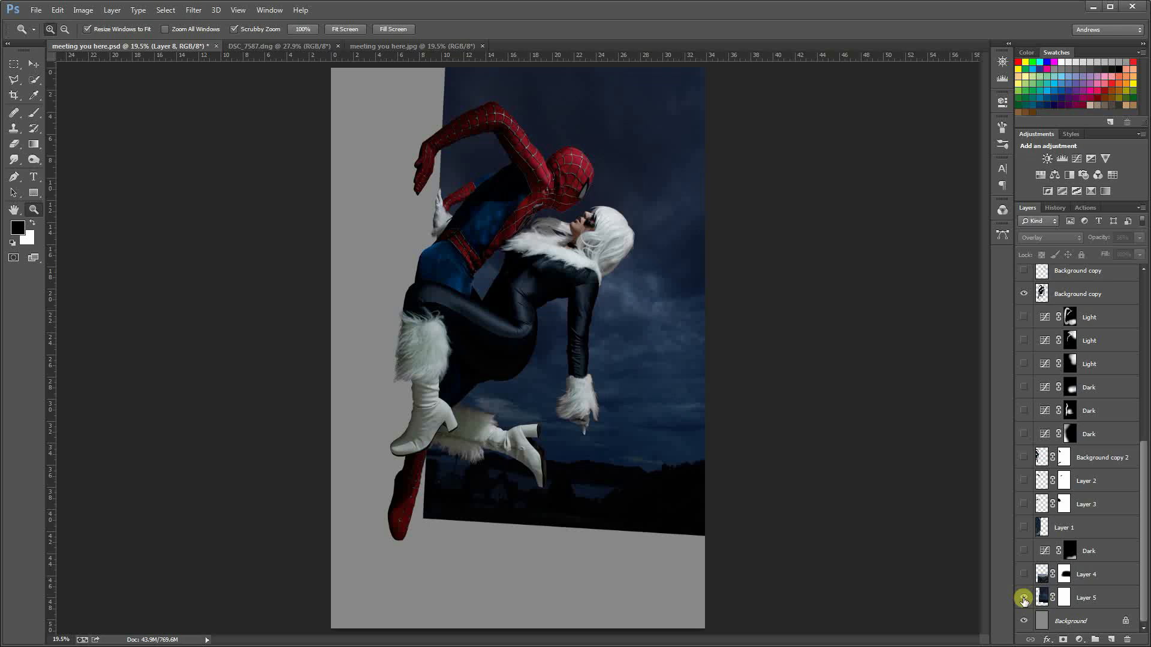
- Show the Layer 4 city skyline over the sky, comparing the image with and without it
left_click_drag(1024, 600, 1025, 580)
left_click(1024, 577)
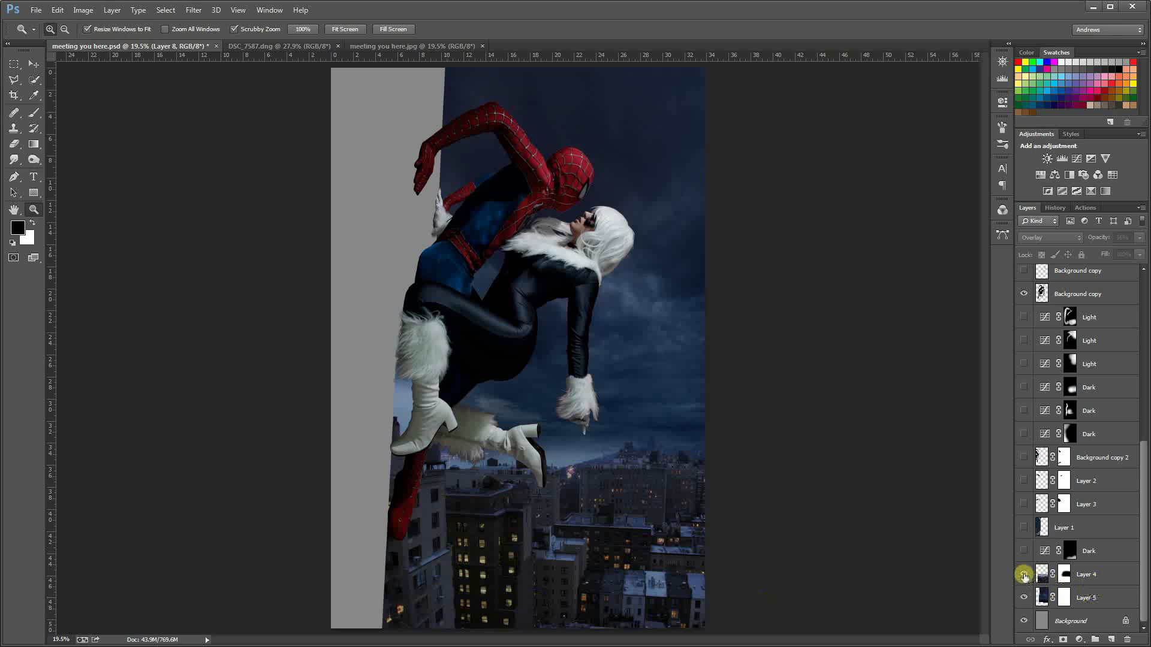
left_click(1024, 576)
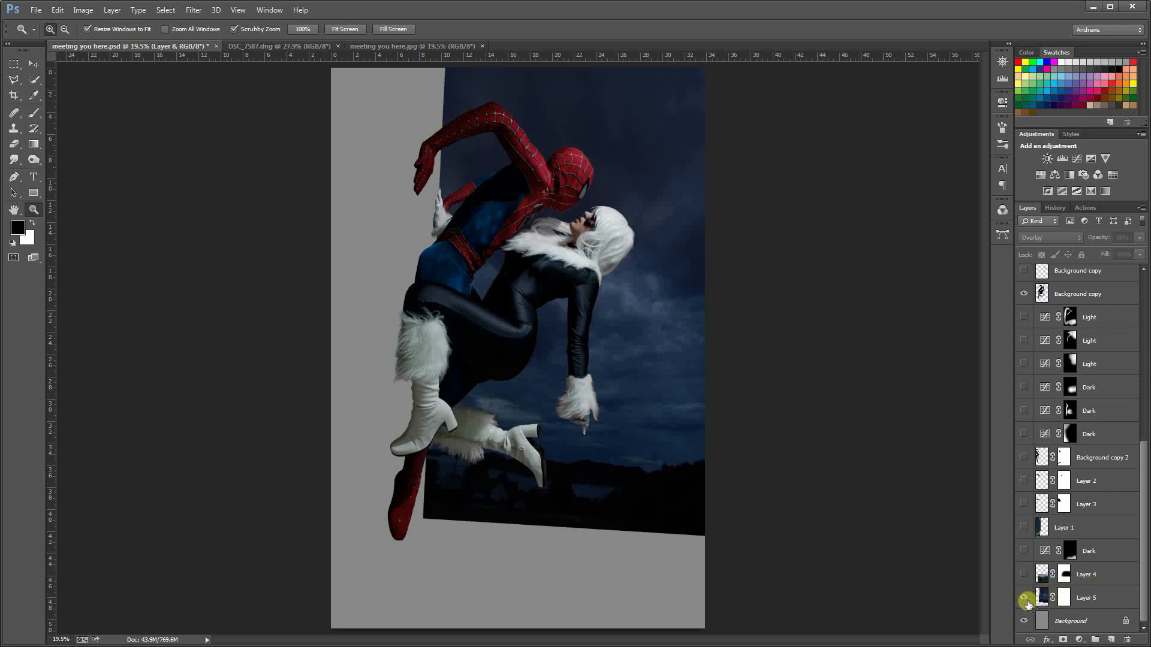
left_click(1023, 574)
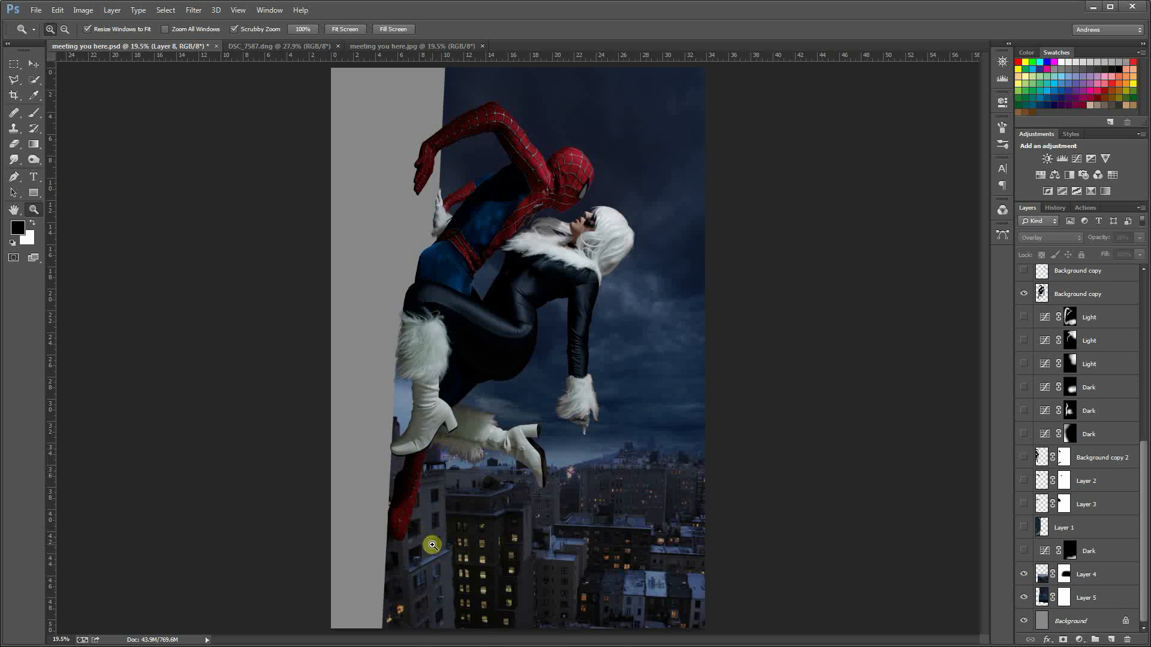
- View the Layer 4 mask on its own, and compare the composite with Layer 5 hidden and shown
left_click(1065, 577, "alt")
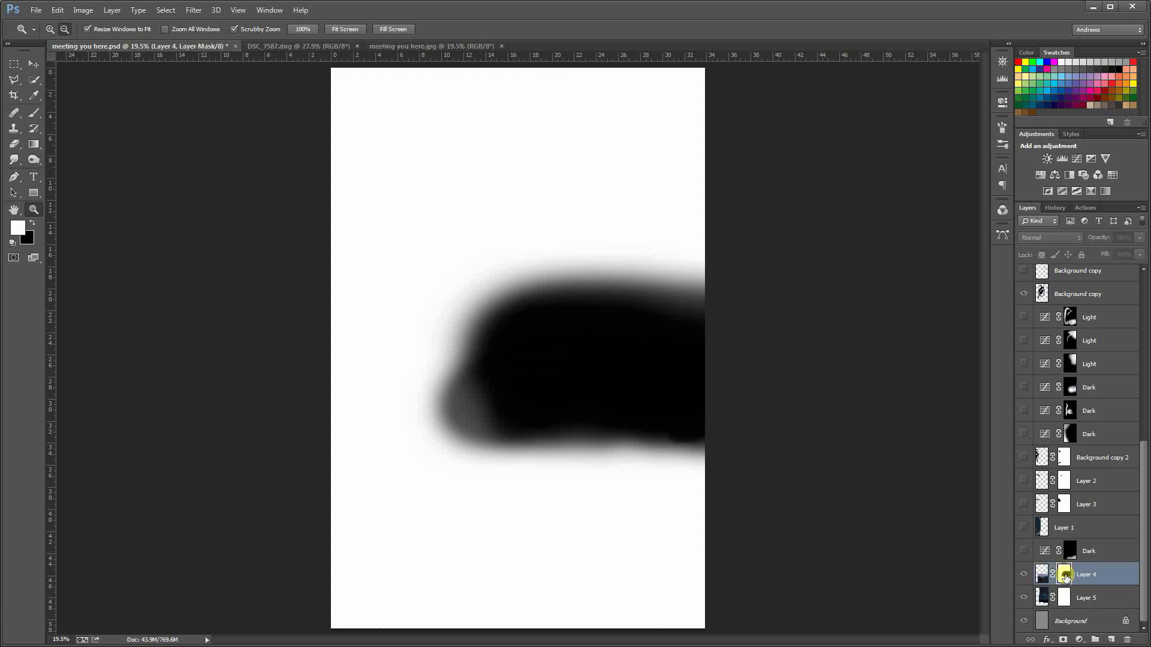
left_click(1065, 577, "alt")
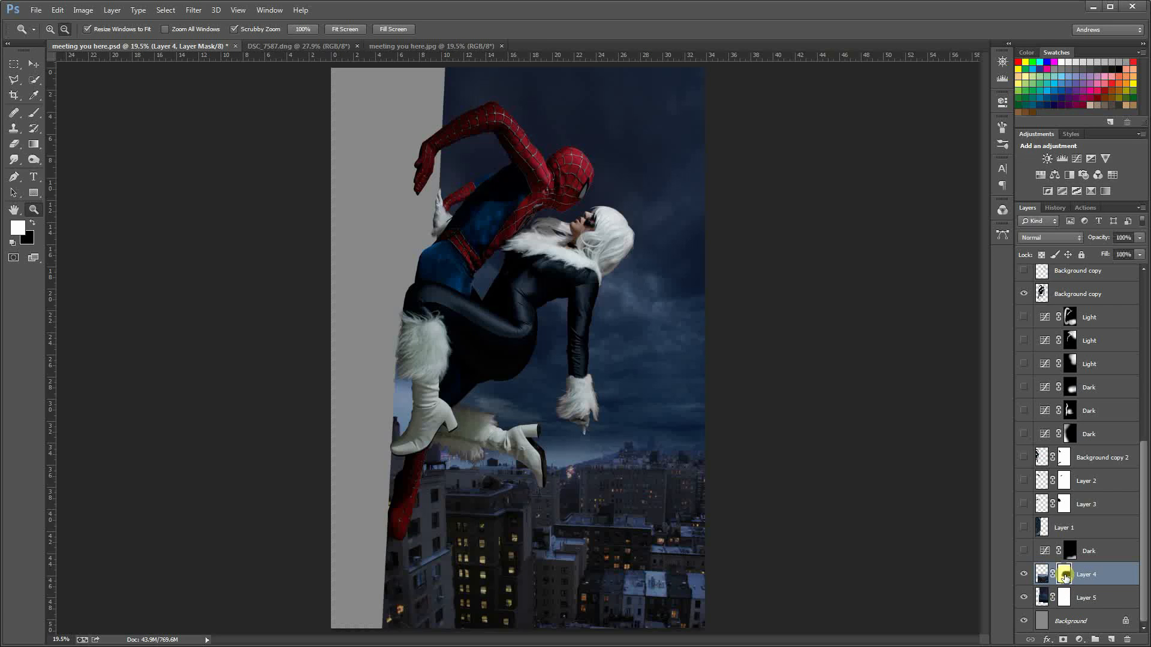
left_click(1024, 598)
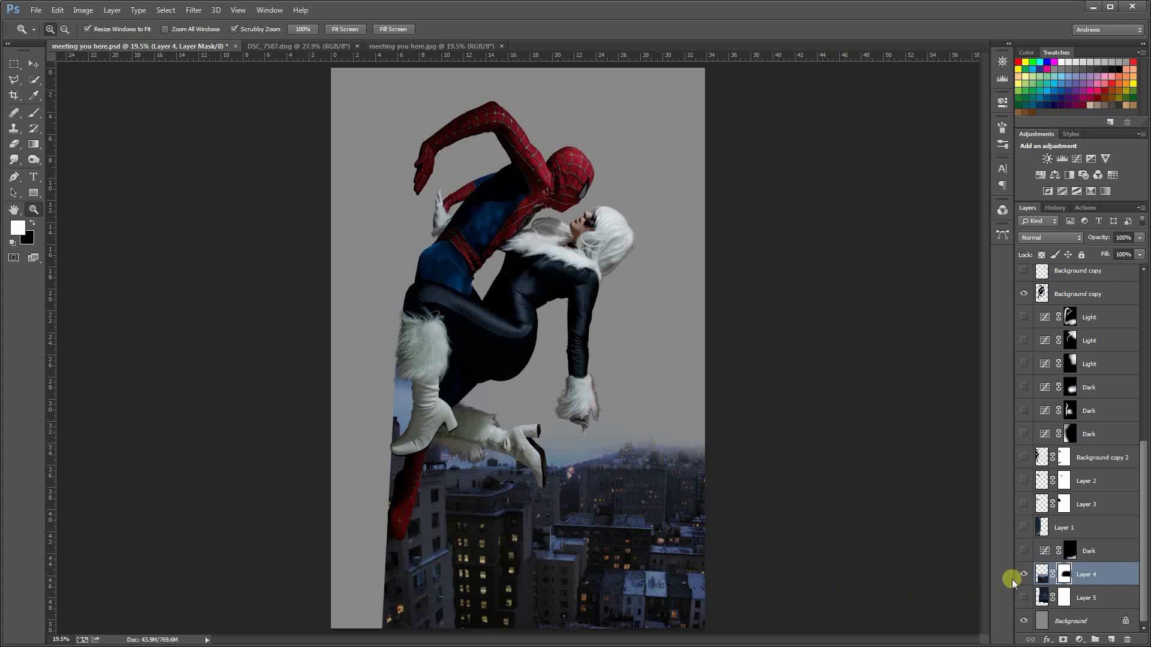
left_click(1023, 598)
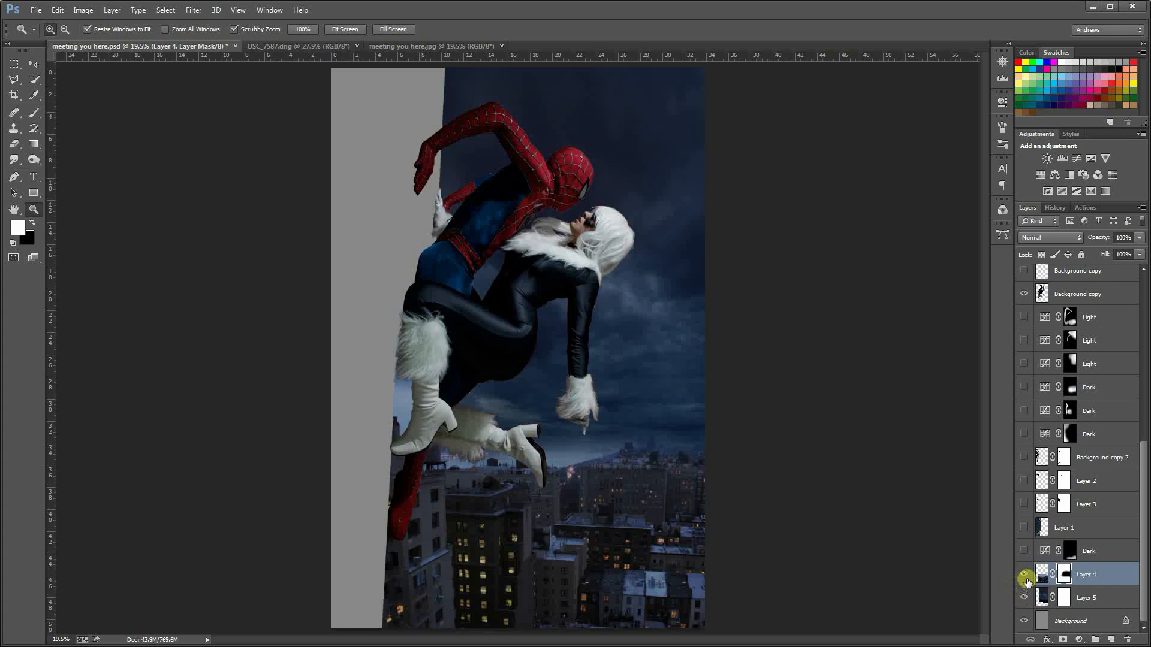
- Disable the Layer 4 mask to inspect the unblended skyline, and enable it again
left_click(1058, 575)
right_click(1064, 575)
left_click(1019, 509)
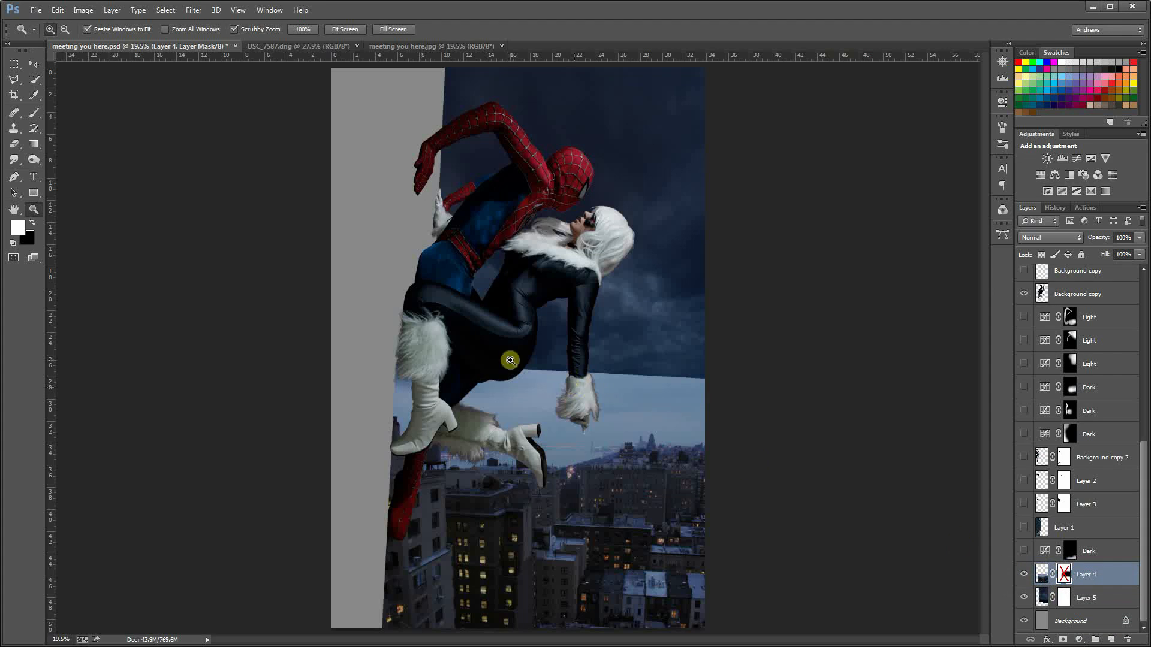
right_click(1064, 576)
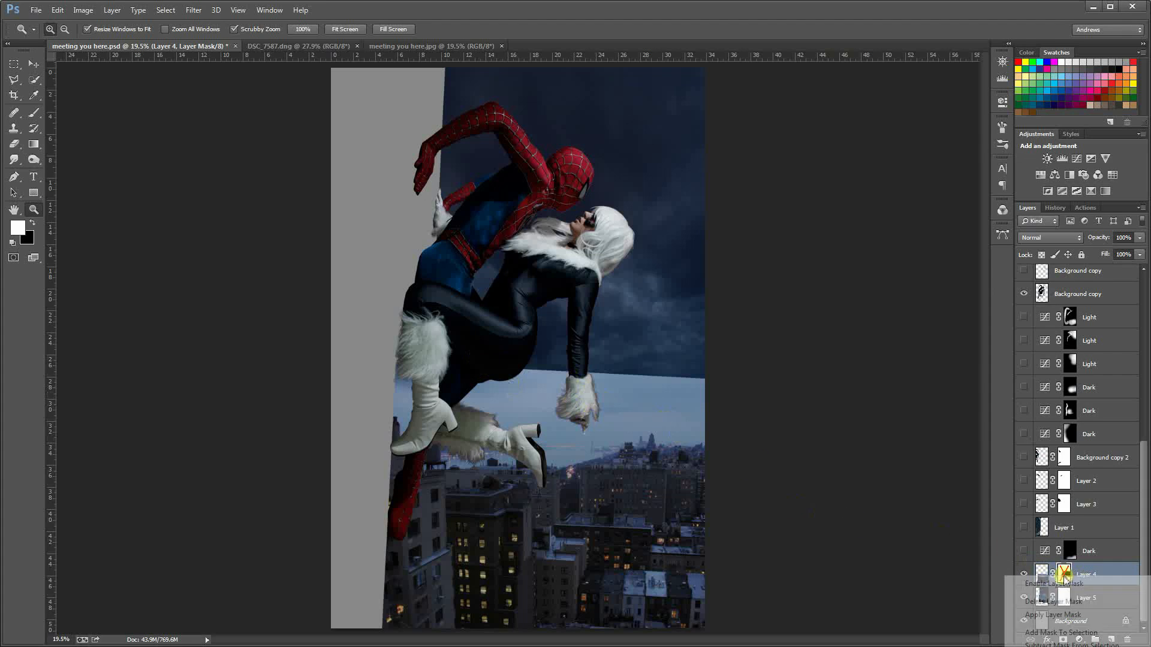
left_click(1070, 587)
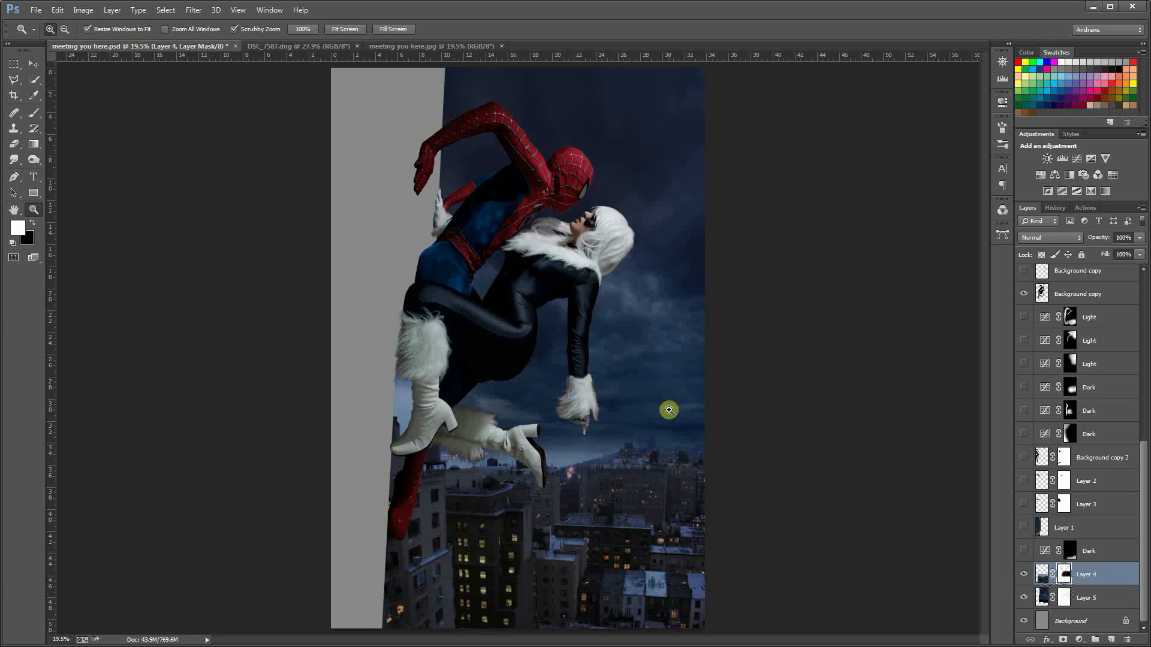
- Show the Dark curves layer directly above Layer 4 and the building on Layer 1
left_click(1024, 551)
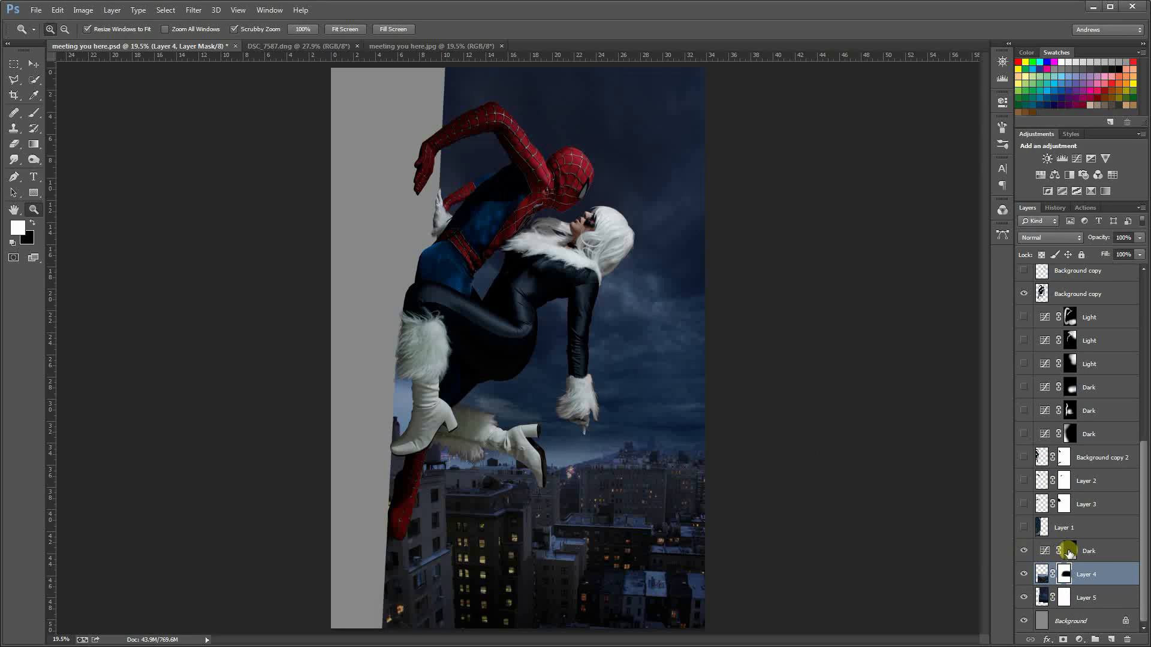
left_click(1024, 528)
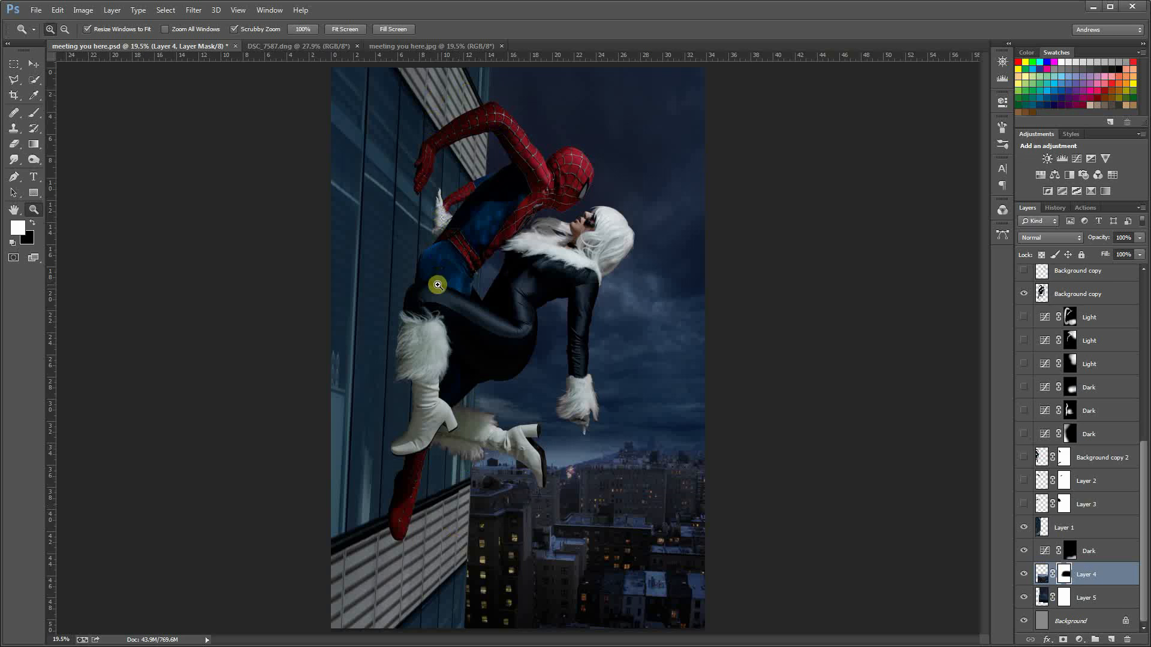
- Show the reflections on the building glass: Background copy 2, Layer 3 and Layer 2
left_click(1024, 505)
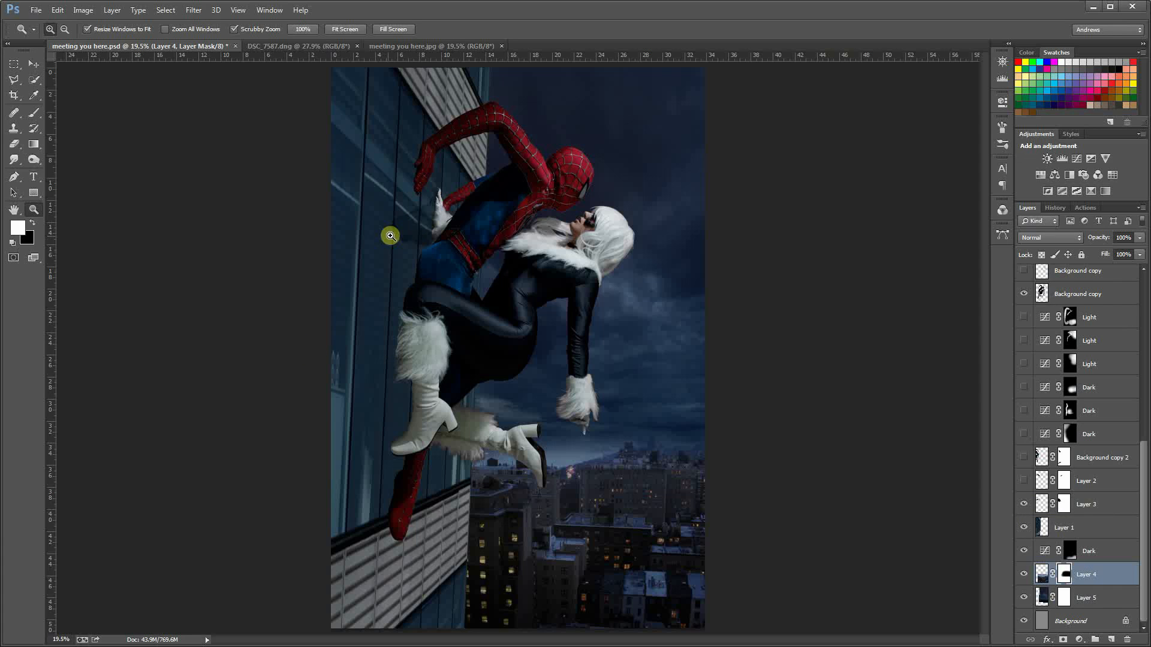
left_click(1021, 504)
left_click(1022, 457)
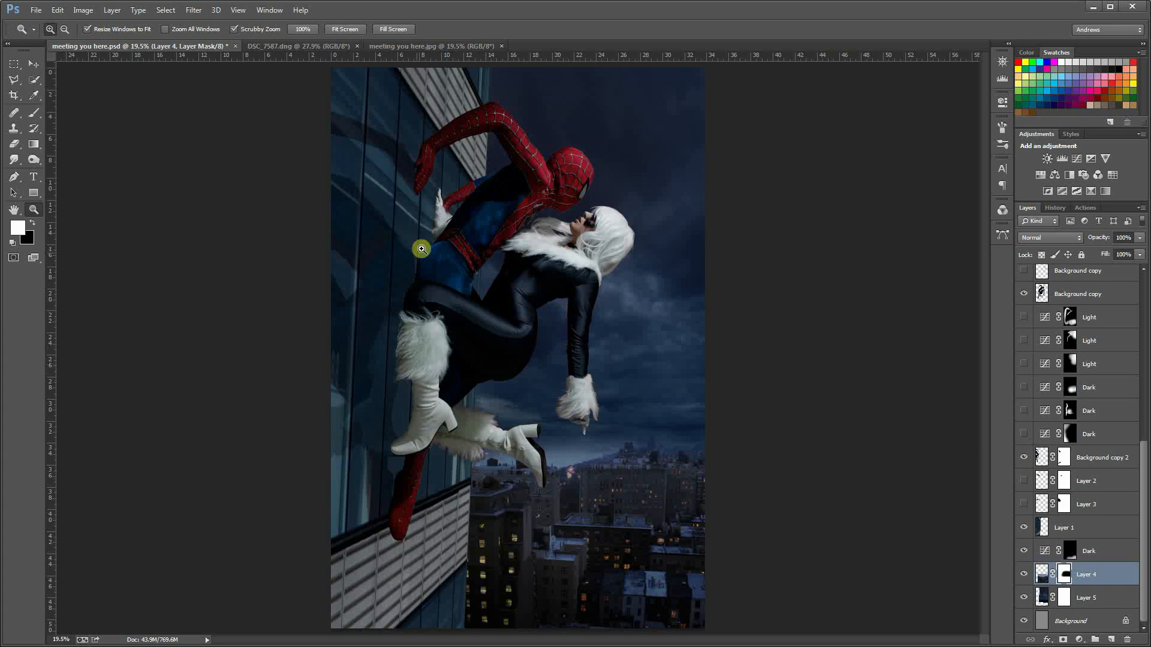
left_click(1079, 457)
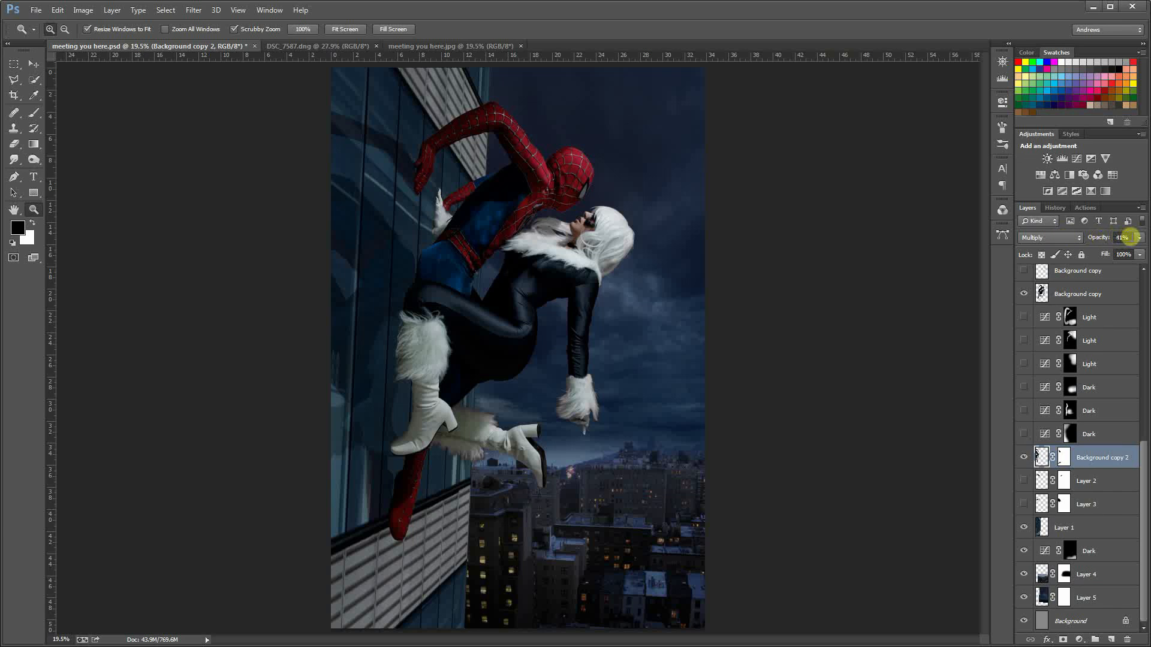
left_click_drag(1129, 238, 1116, 238)
left_click(1130, 239)
left_click(1024, 504)
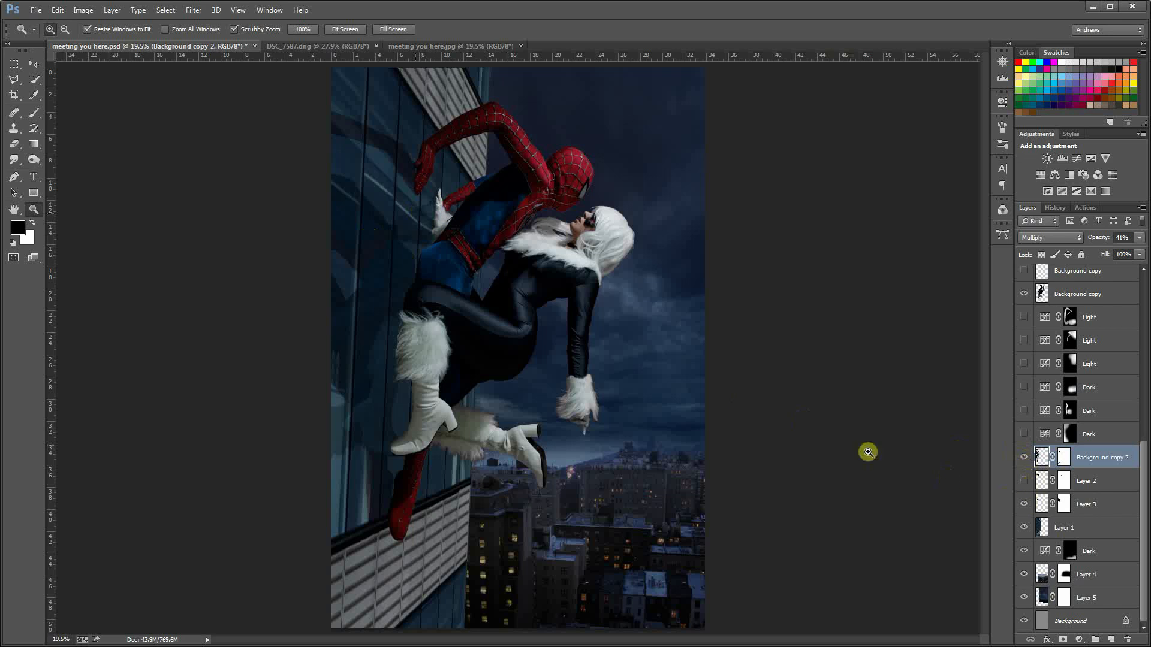
left_click(1090, 504)
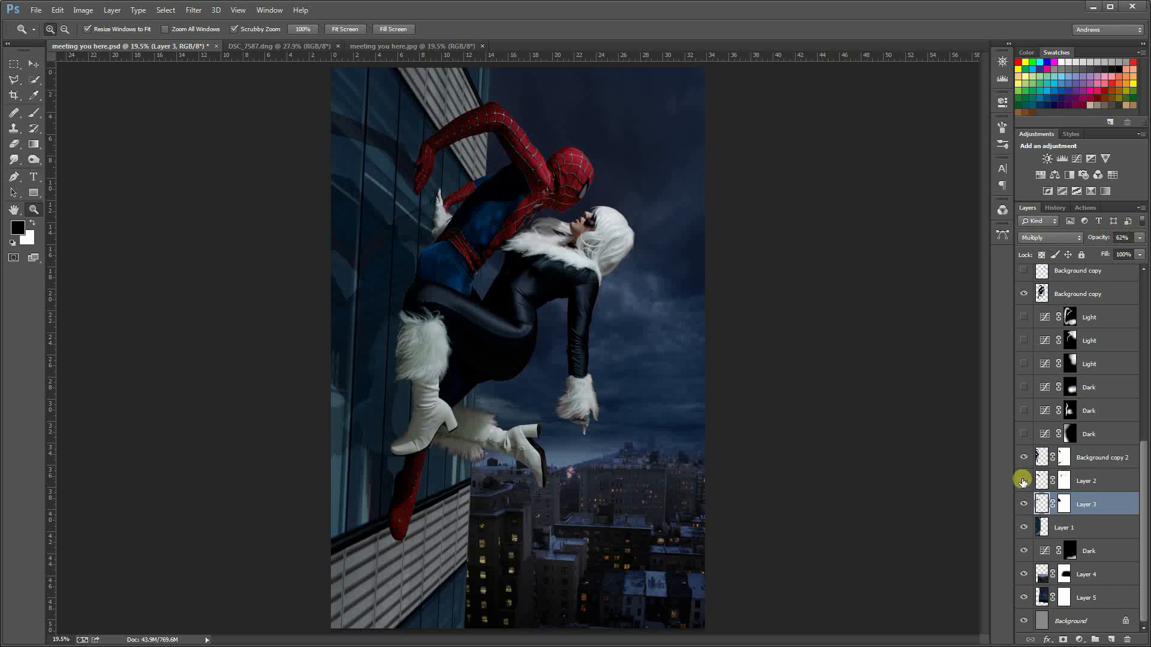
left_click(1022, 481)
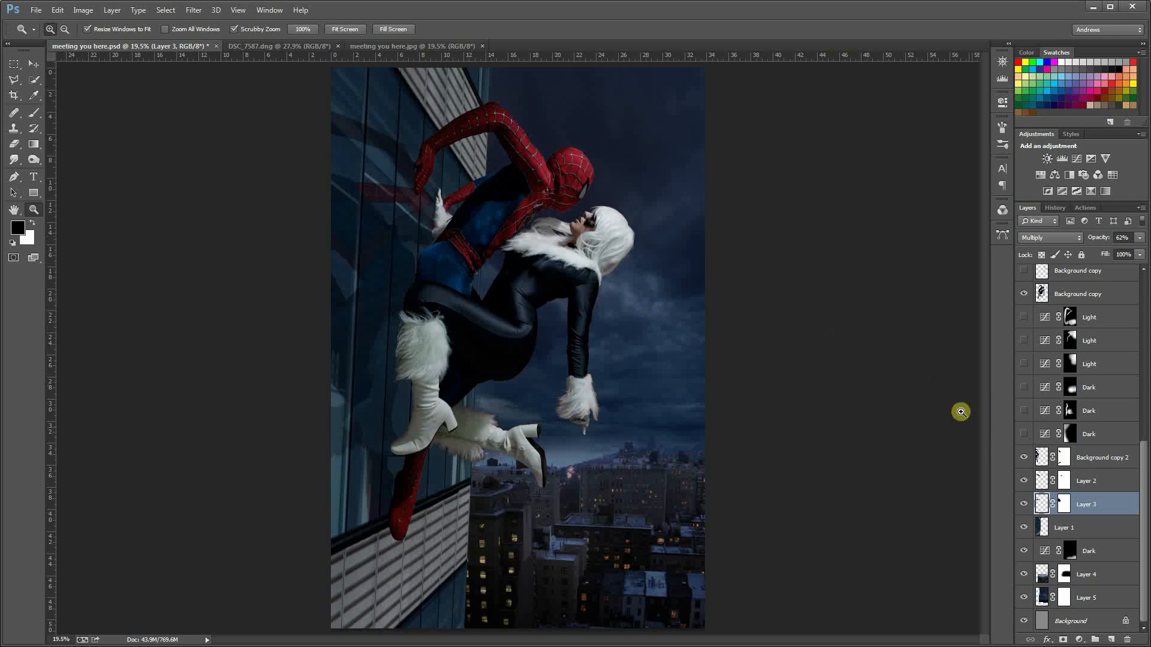
- Show the three Dark and three Light curves layers between Background copy 2 and the figures
left_click(1024, 434)
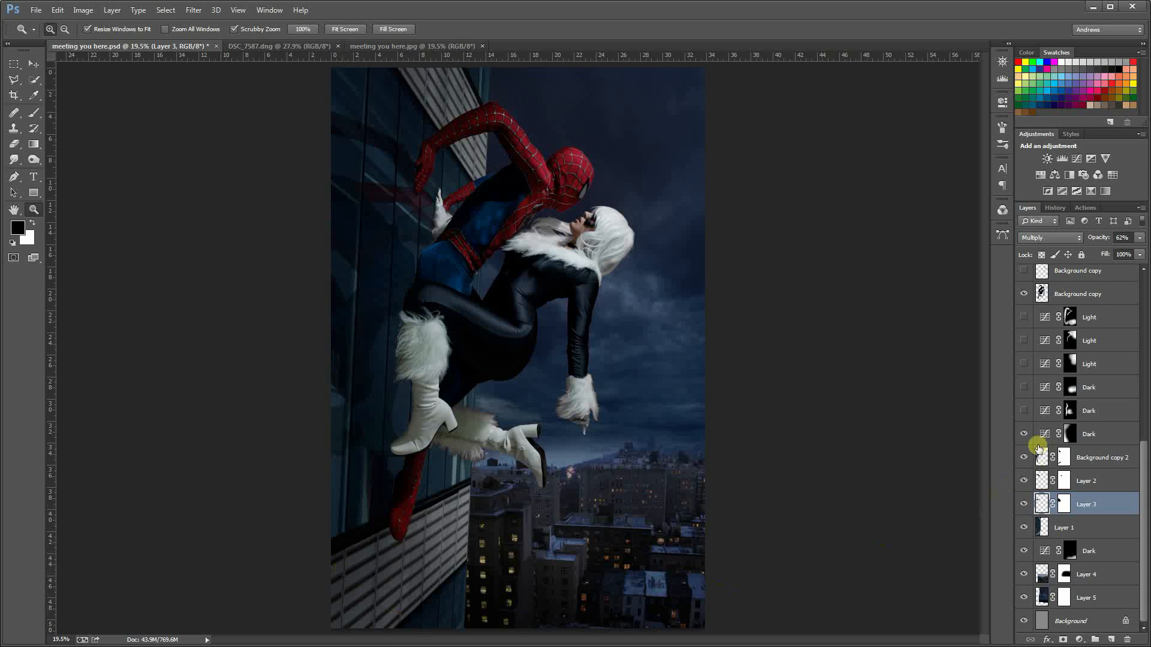
left_click(1024, 410)
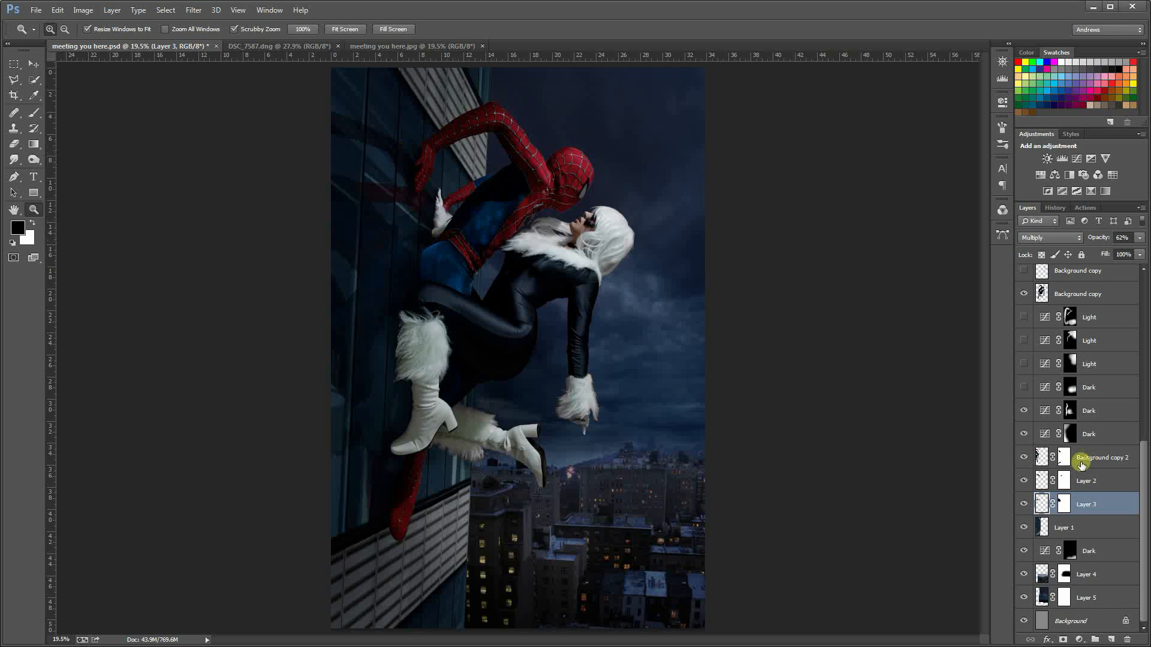
left_click(1023, 388)
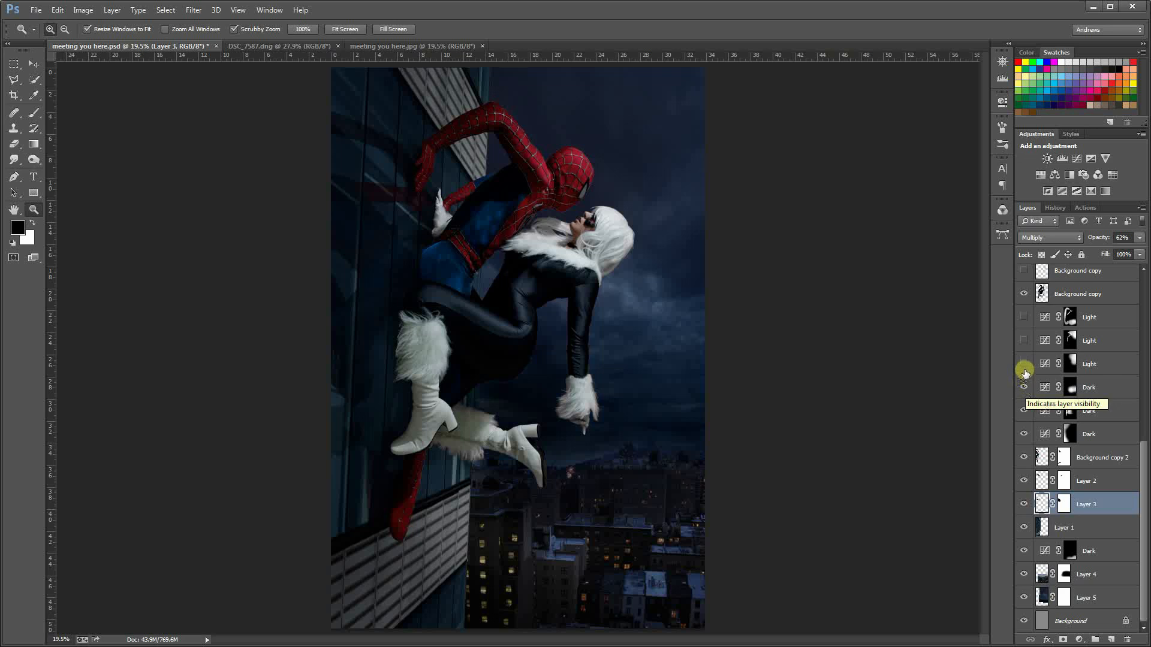
left_click(1024, 364)
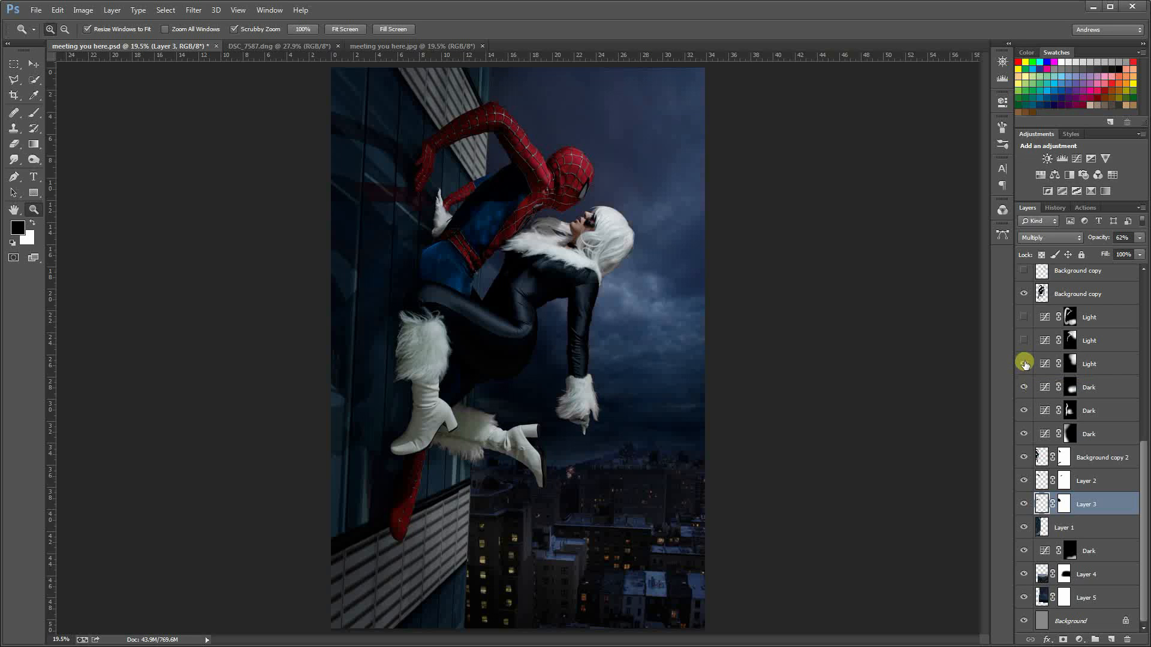
left_click(1024, 341)
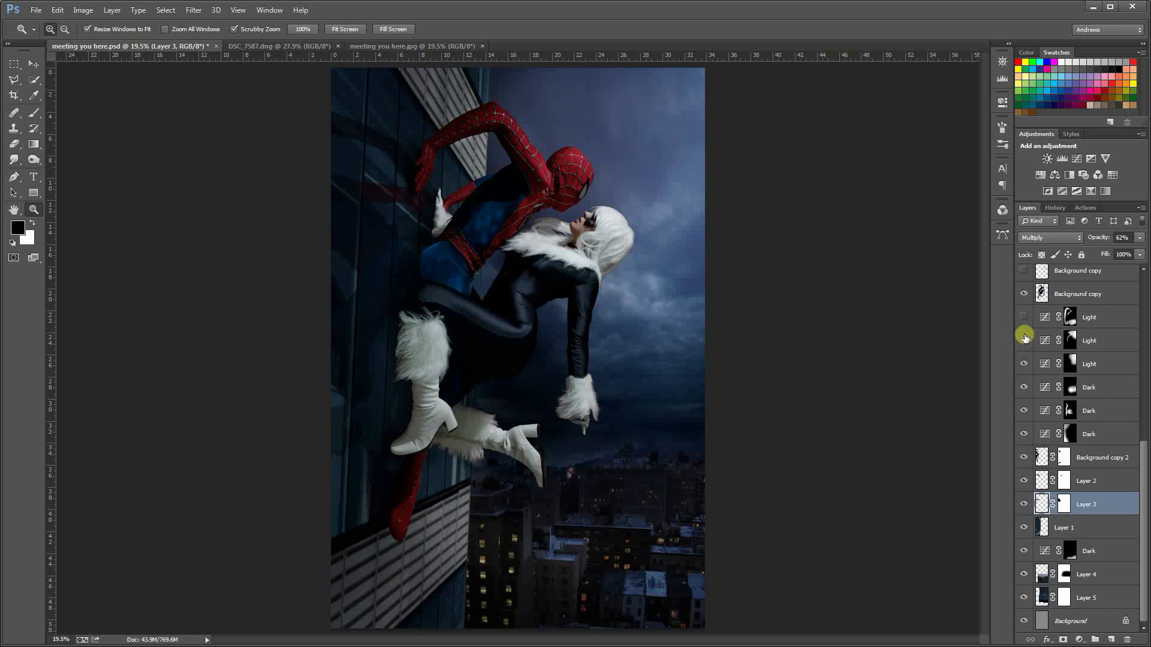
left_click(1023, 317)
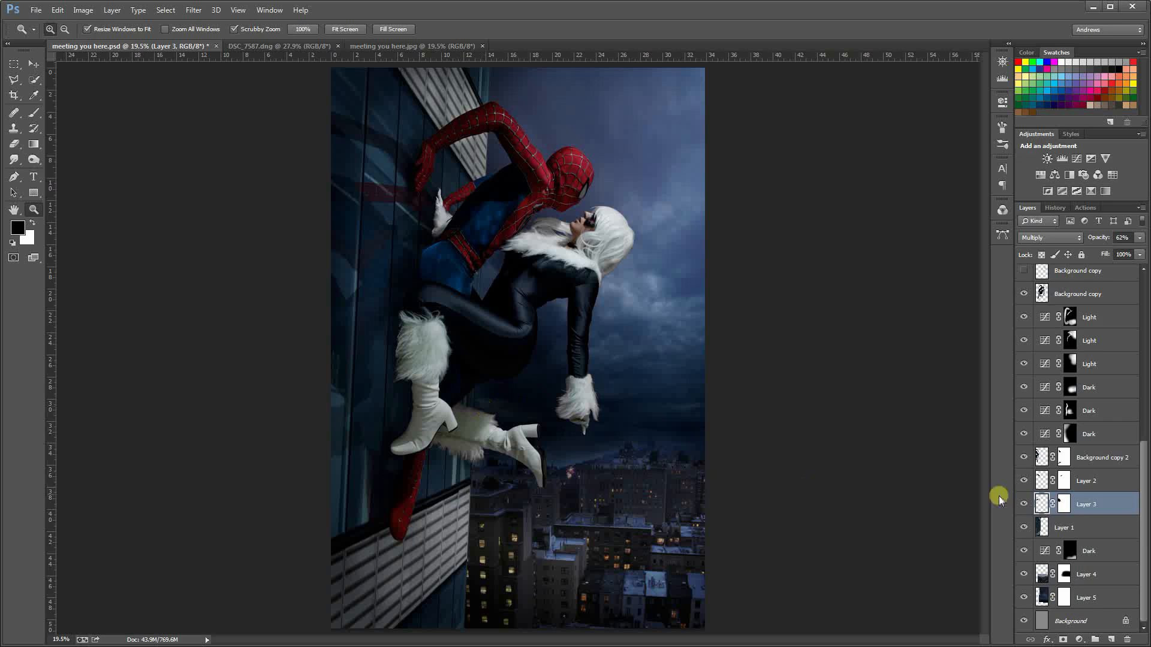
- Hide the Background copy layer holding the two figures to inspect the backdrop, and show it again
scroll(1128, 524, "up", 5)
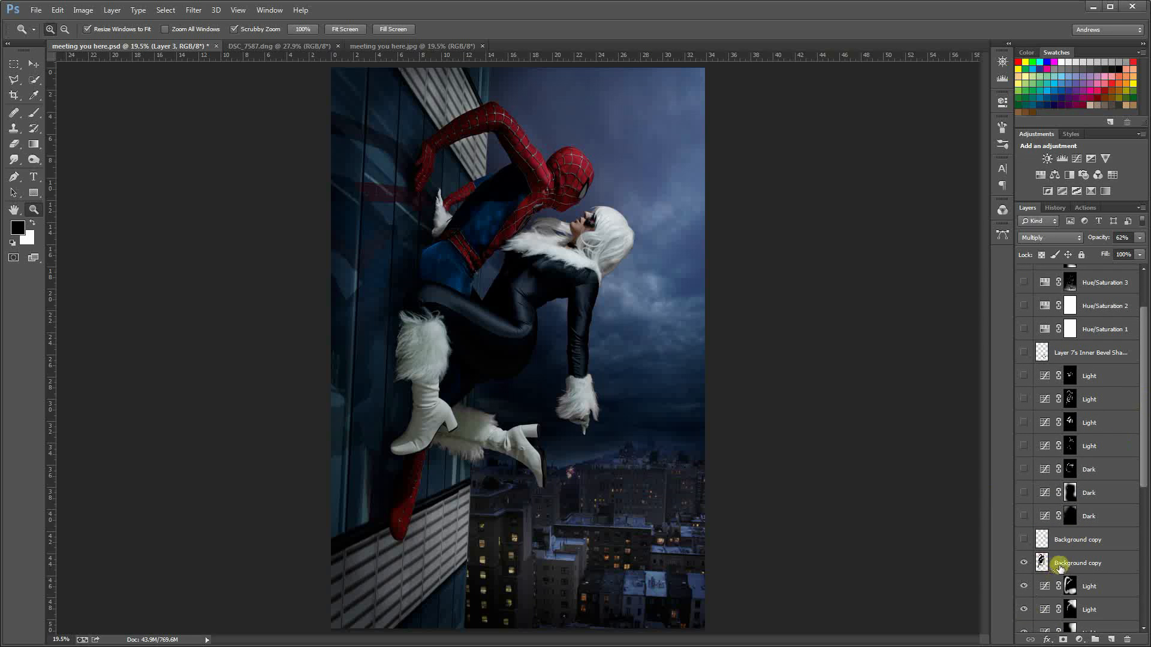
left_click(1024, 564)
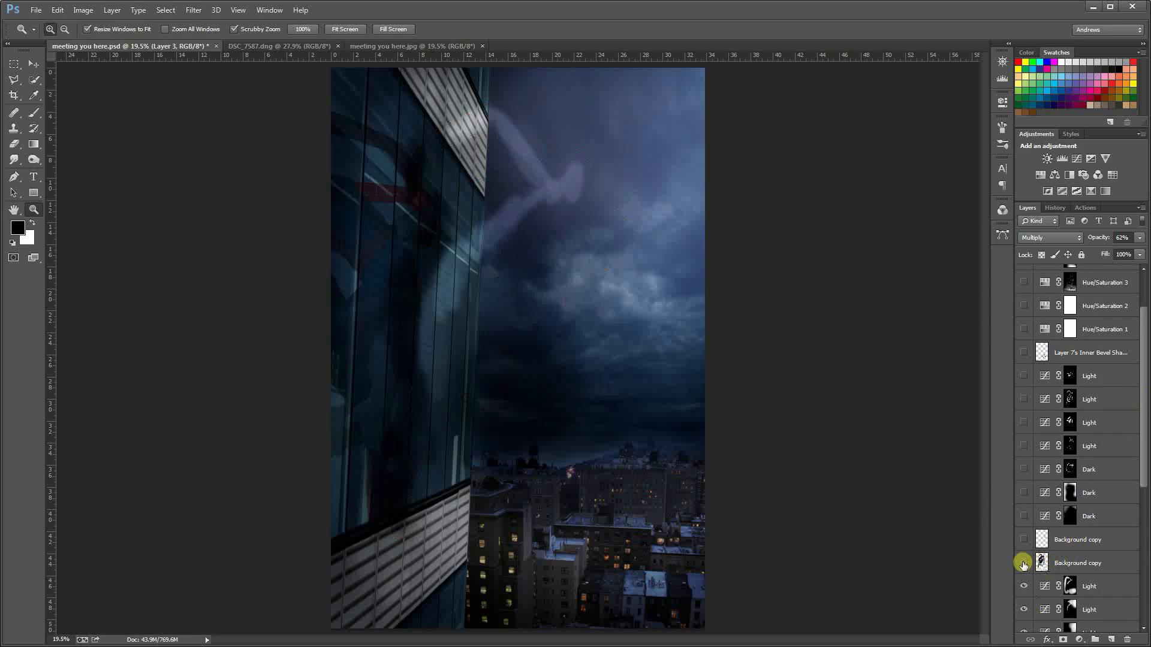
left_click(1023, 563)
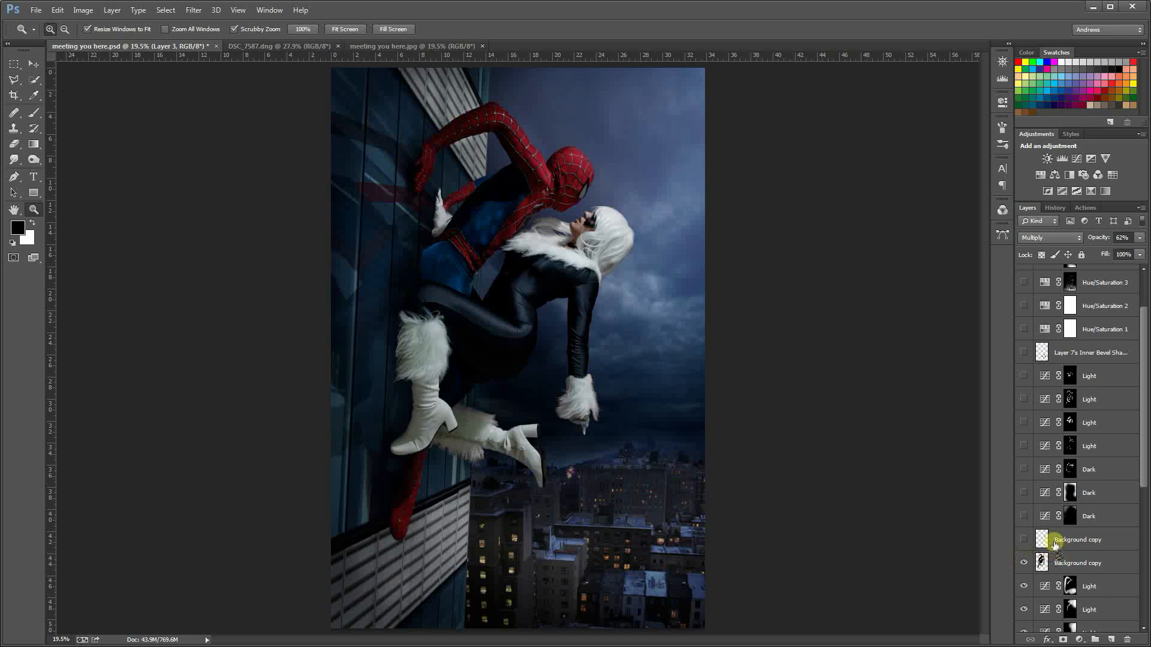
- Compare the image with the long-hair Background copy layer on and off, and view the original hair in DSC_7587.dng
left_click(1024, 539)
left_click(1024, 539)
left_click(1024, 539)
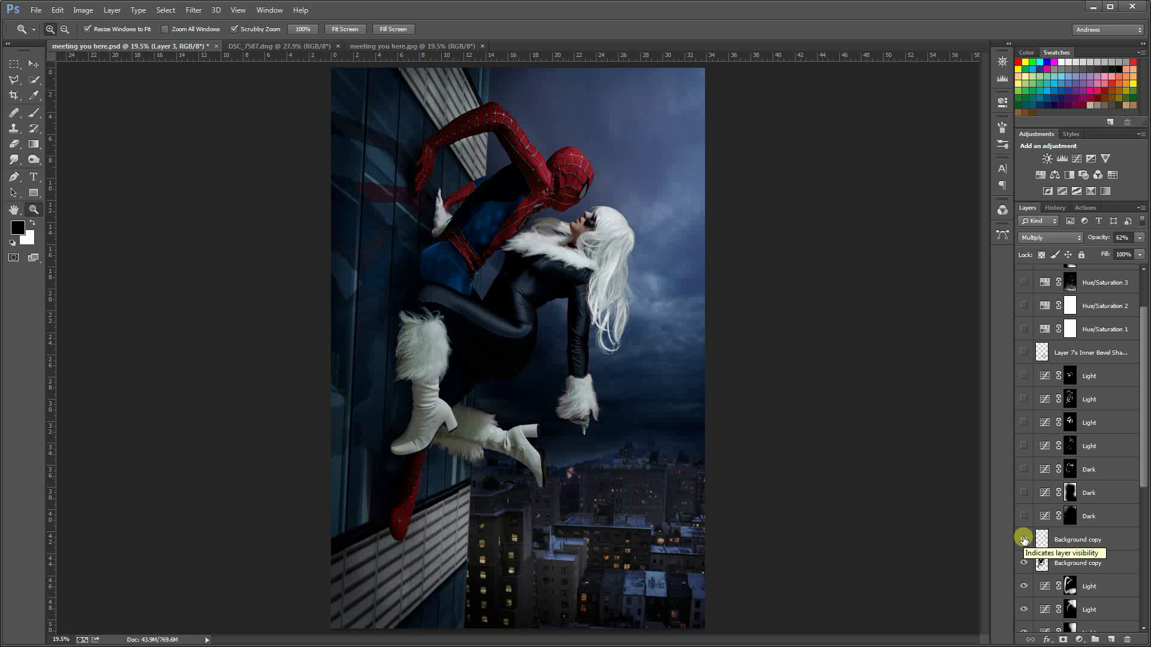
left_click(1024, 539)
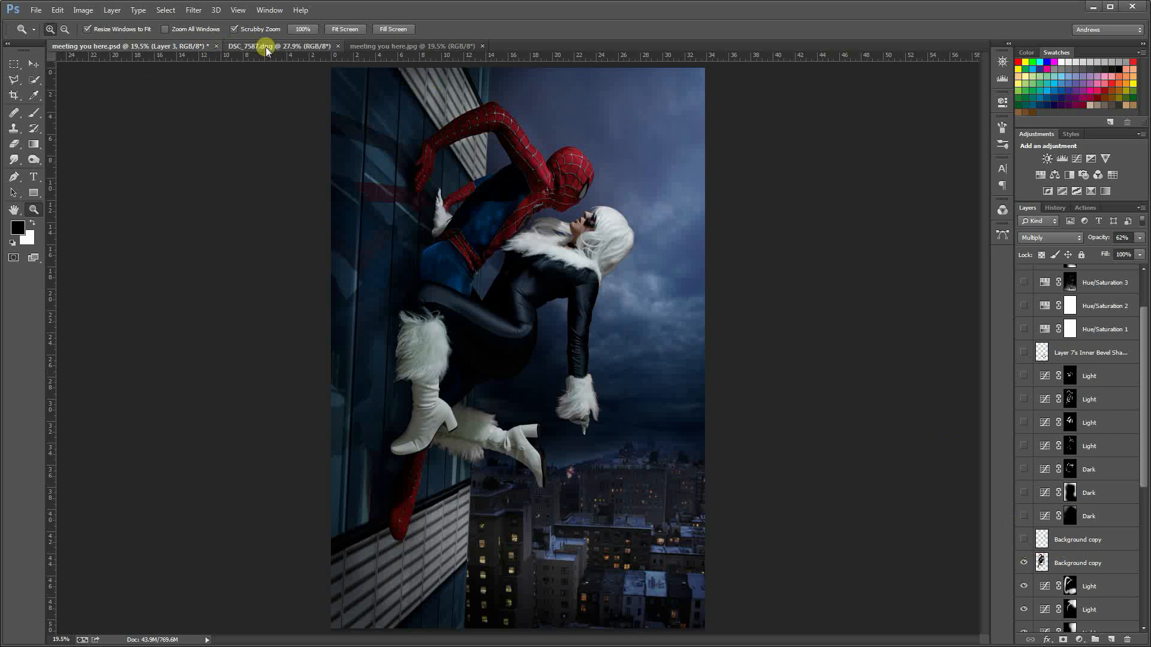
left_click(266, 47)
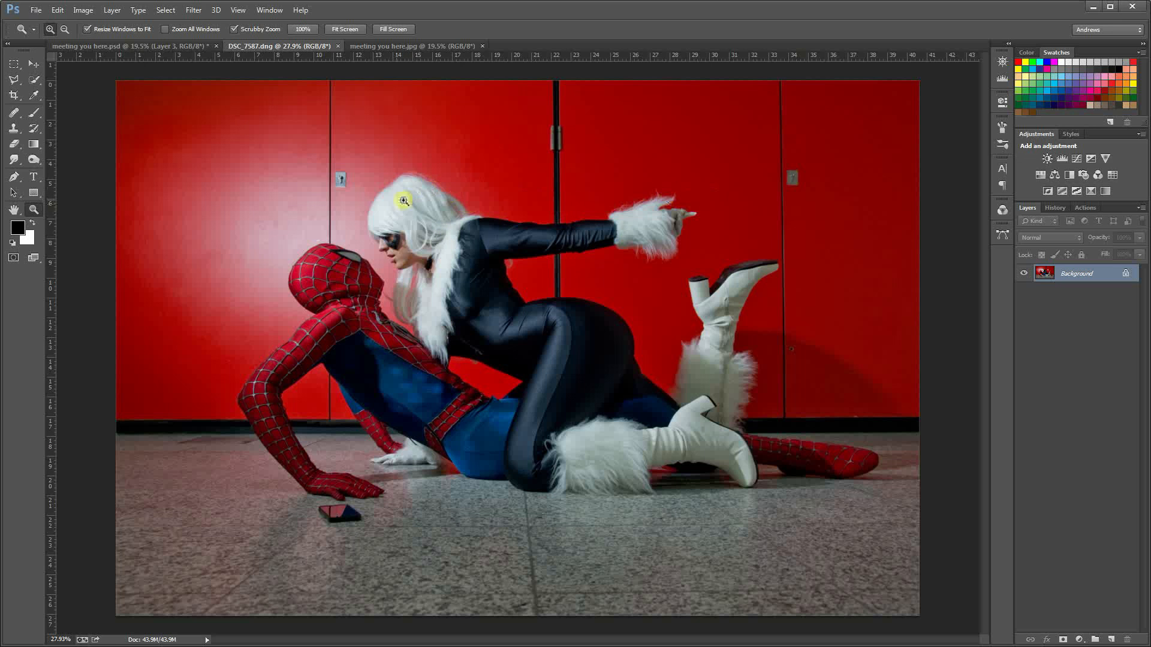
- Return to meeting you here.psd, show the long-hair Background copy layer and isolate it from all other layers
left_click(182, 45)
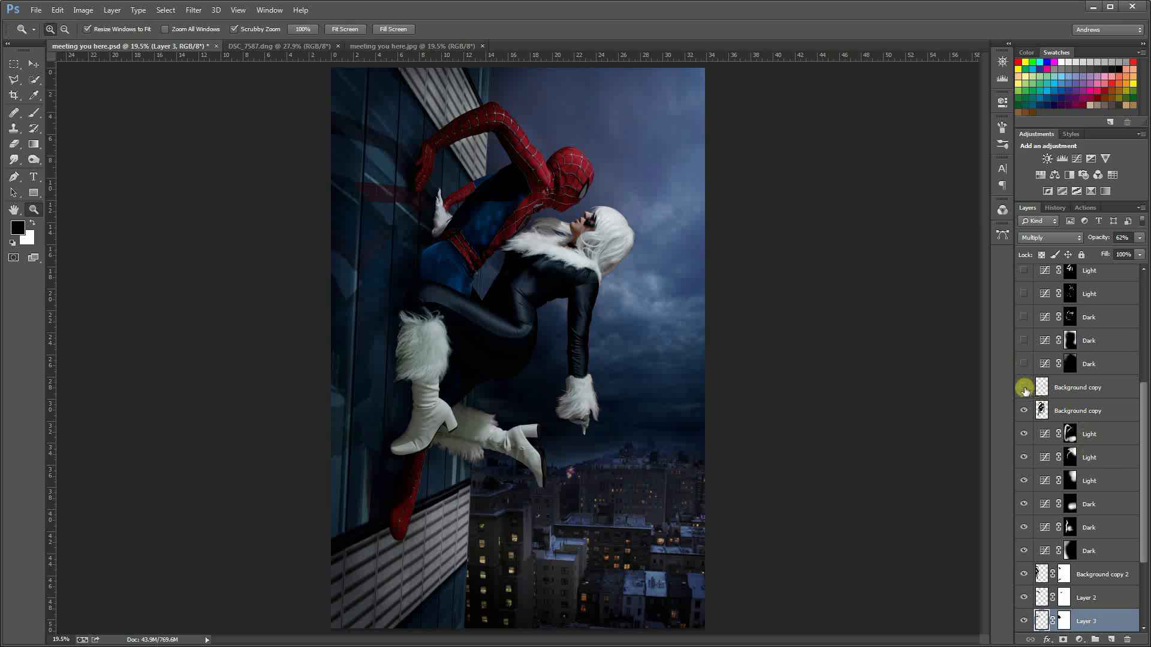
left_click(1023, 388)
left_click(1024, 388, "alt")
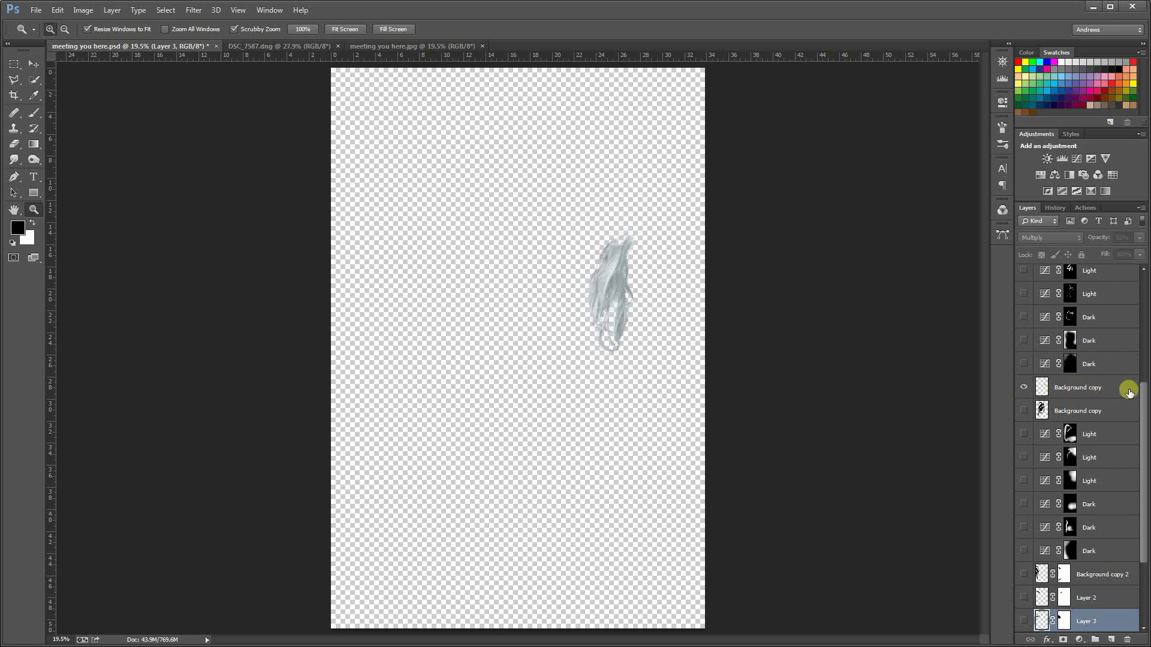
- View the isolated long hair with the grey Background layer on and off, and restore the visibility of the other layers
left_click_drag(1143, 394, 1143, 427)
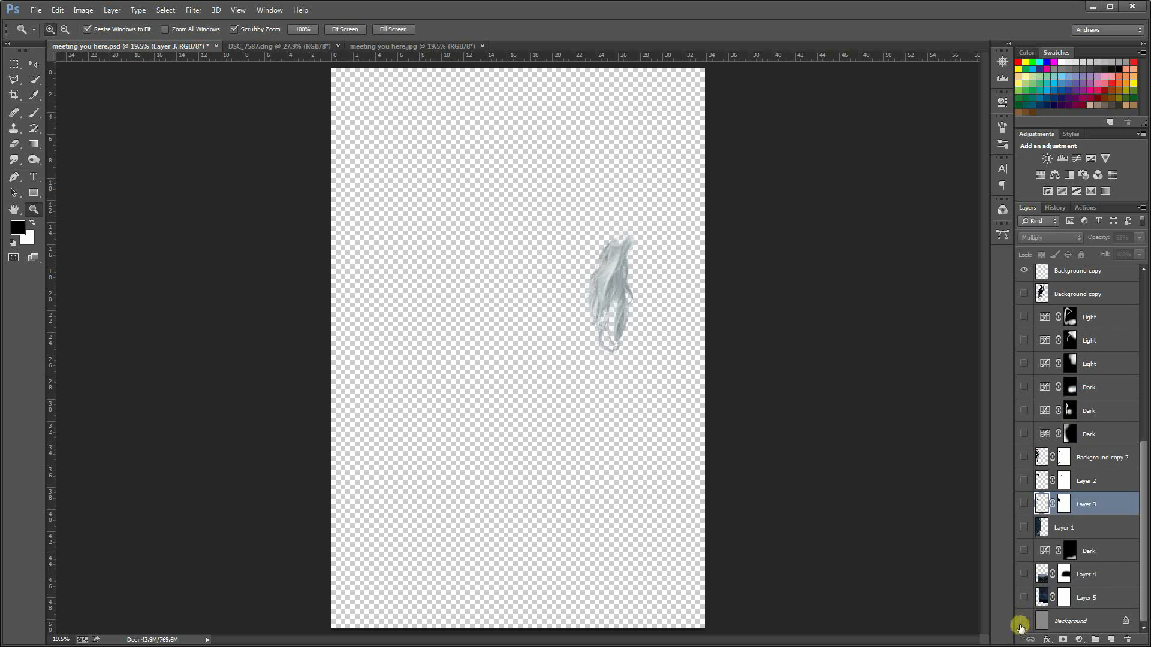
left_click(1024, 621)
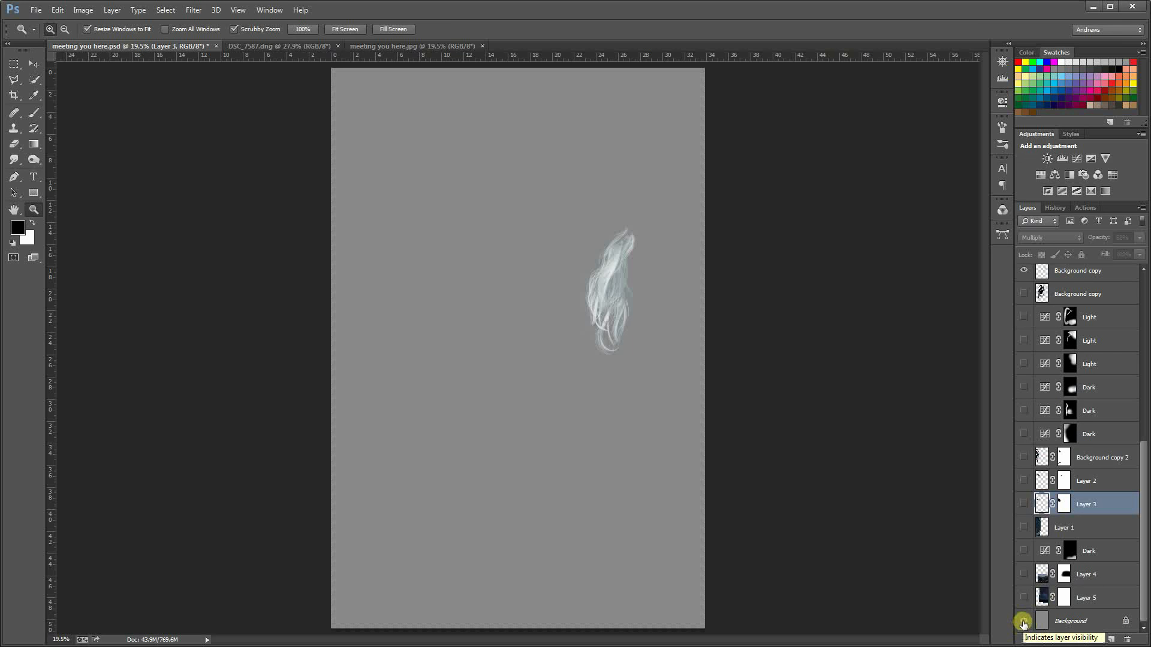
left_click(1023, 622)
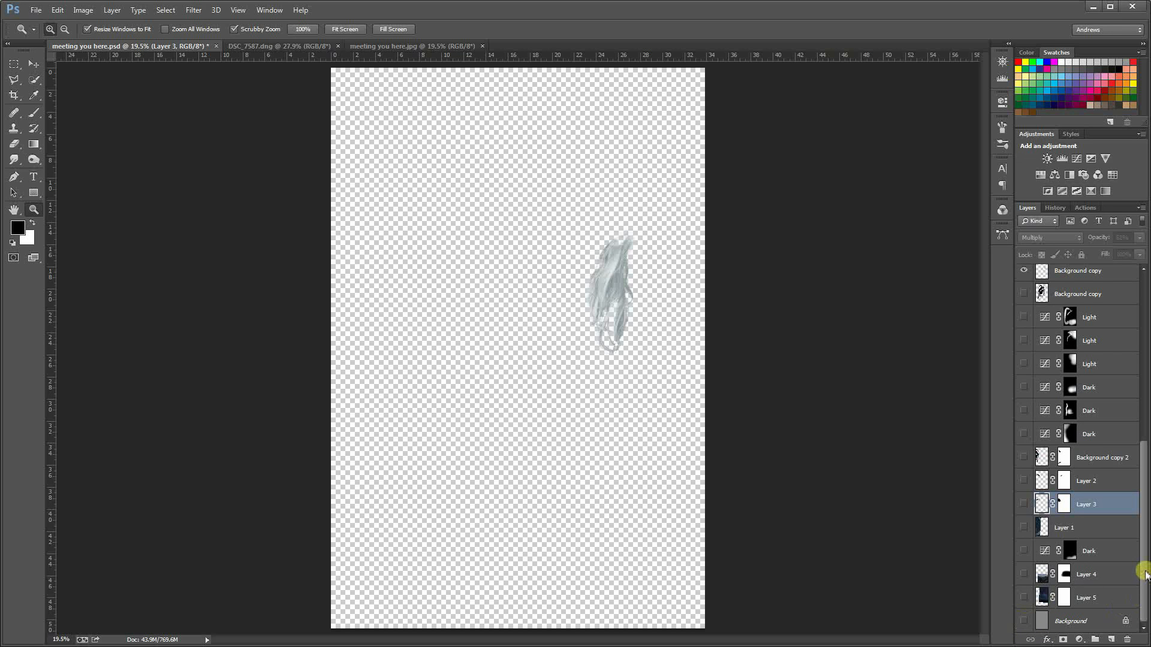
left_click_drag(1145, 575, 1143, 481)
left_click(1023, 460, "alt")
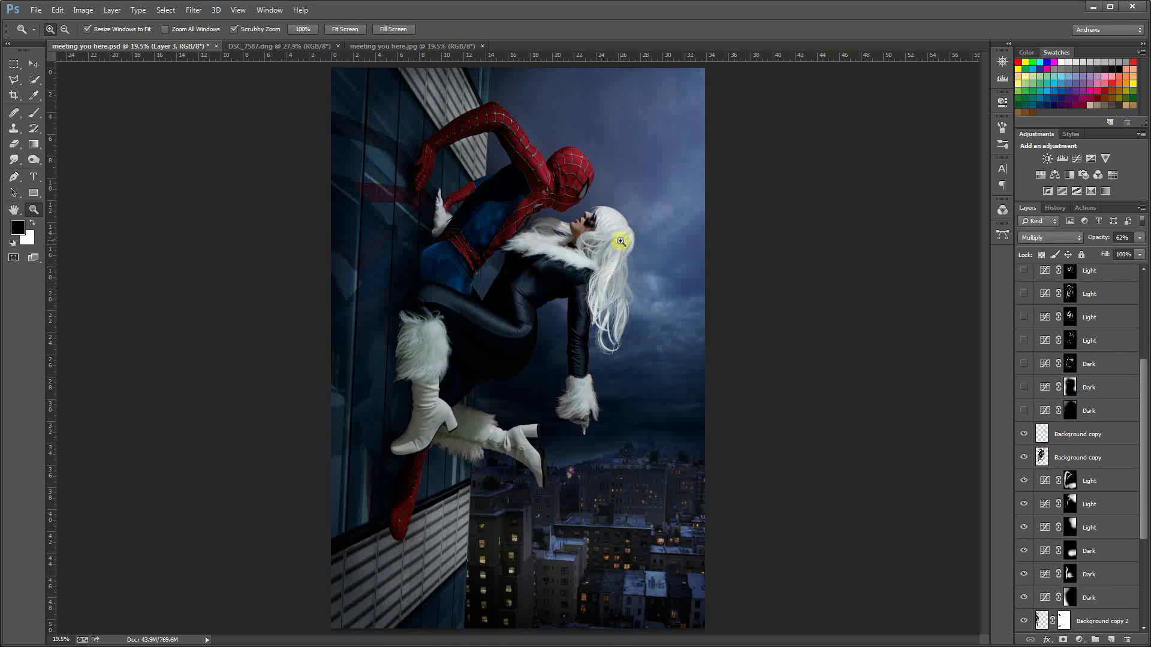
- Examine the added long hair up close from the crown to its tips, and return to the full image
left_click_drag(614, 246, 681, 367)
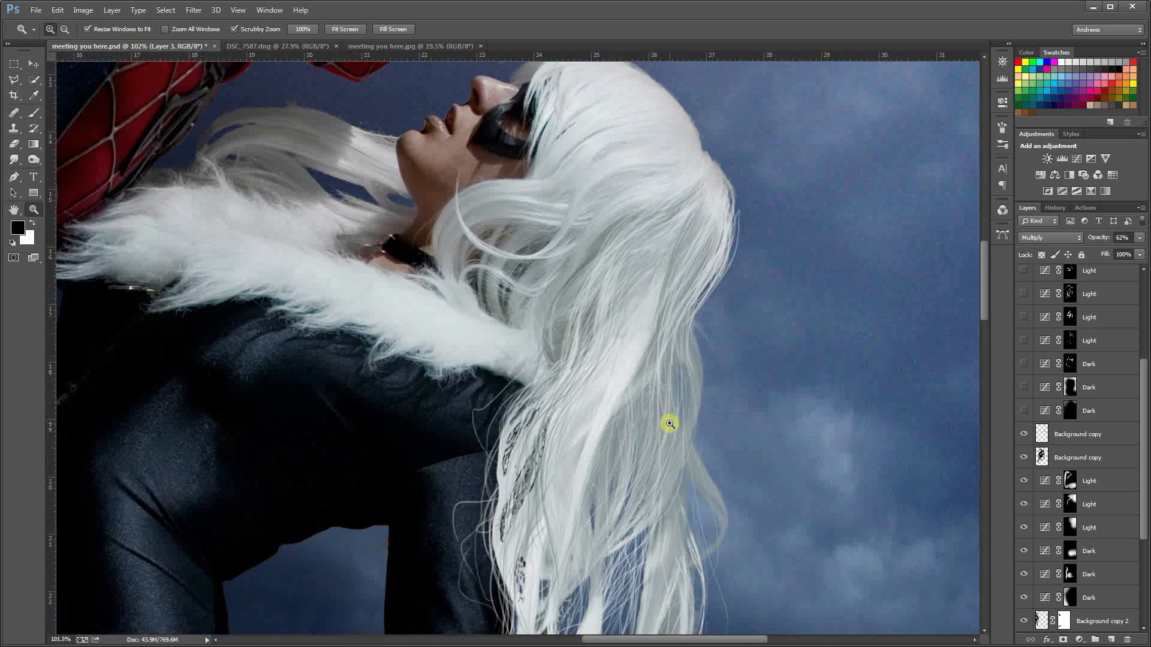
left_click_drag(682, 423, 596, 200)
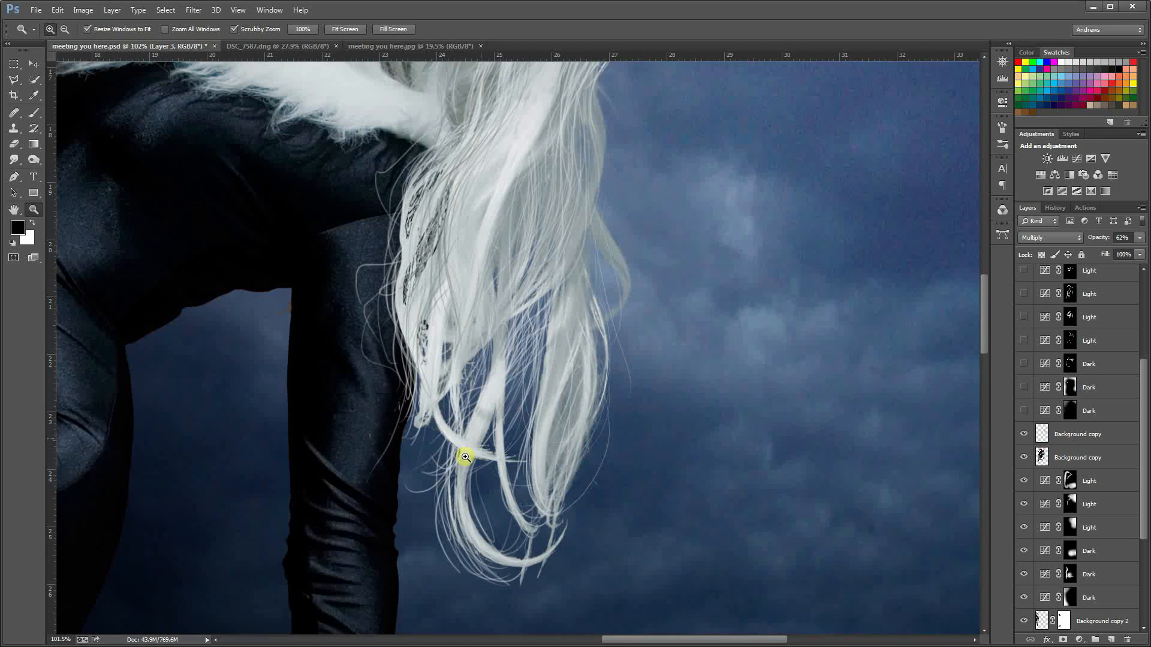
left_click_drag(551, 222, 537, 329)
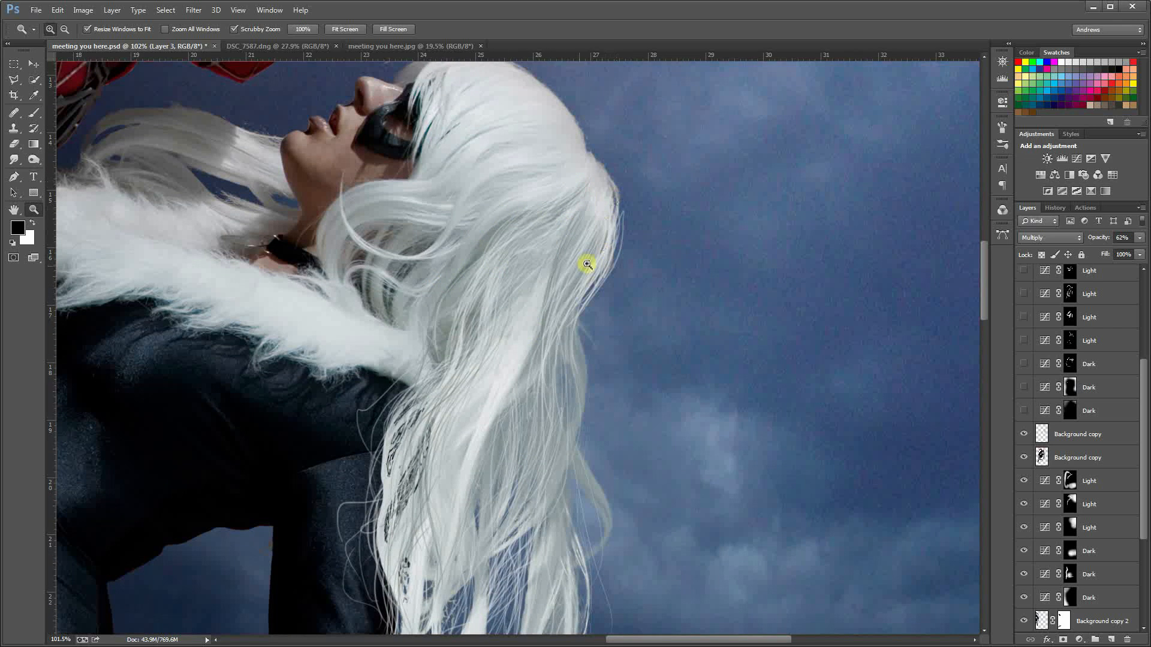
left_click(513, 408, "alt")
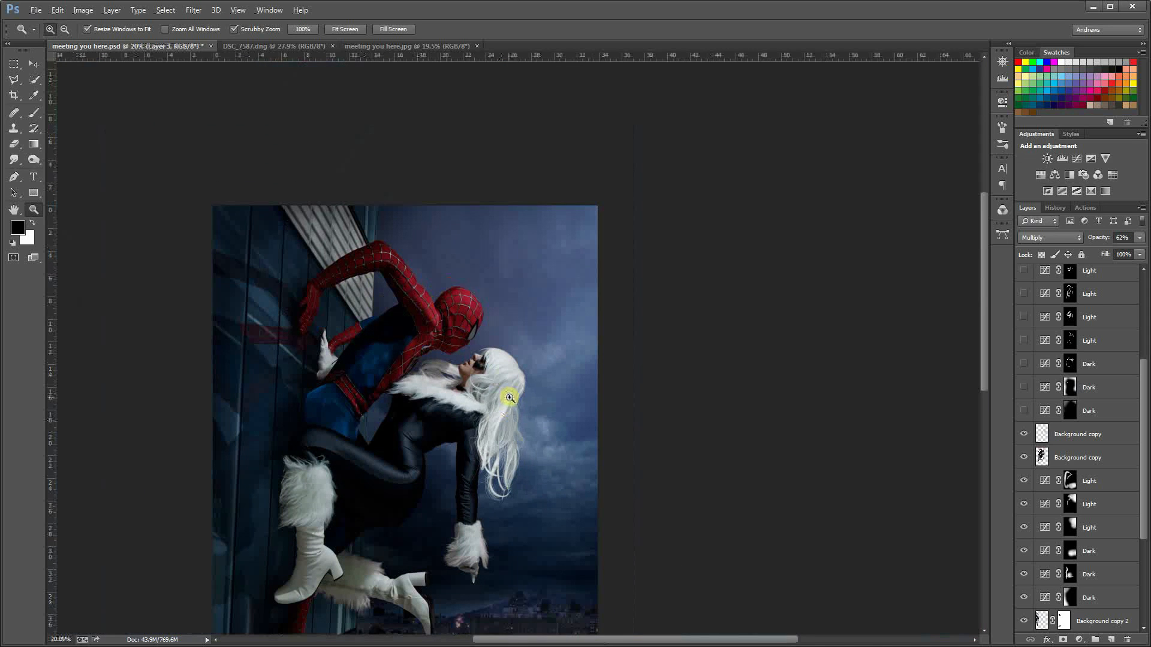
key("ctrl+0")
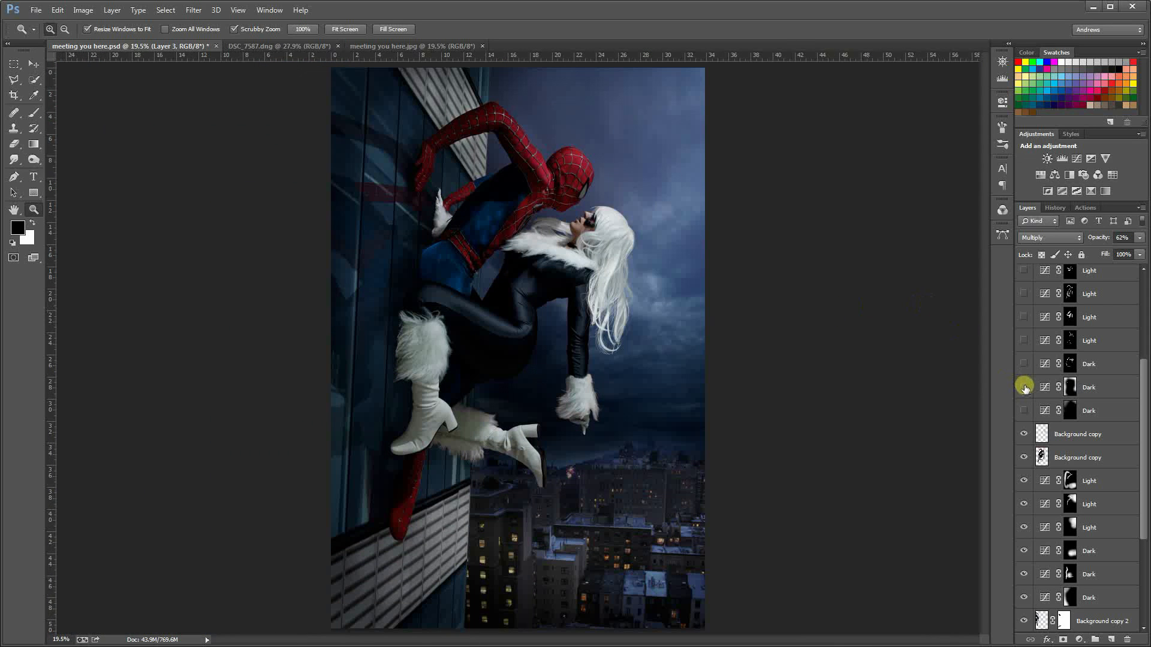
- Show the two lowest Dark curves layers directly above the long-hair layer, comparing the first one on and off
left_click(1024, 411)
left_click(1024, 411)
left_click(1024, 411)
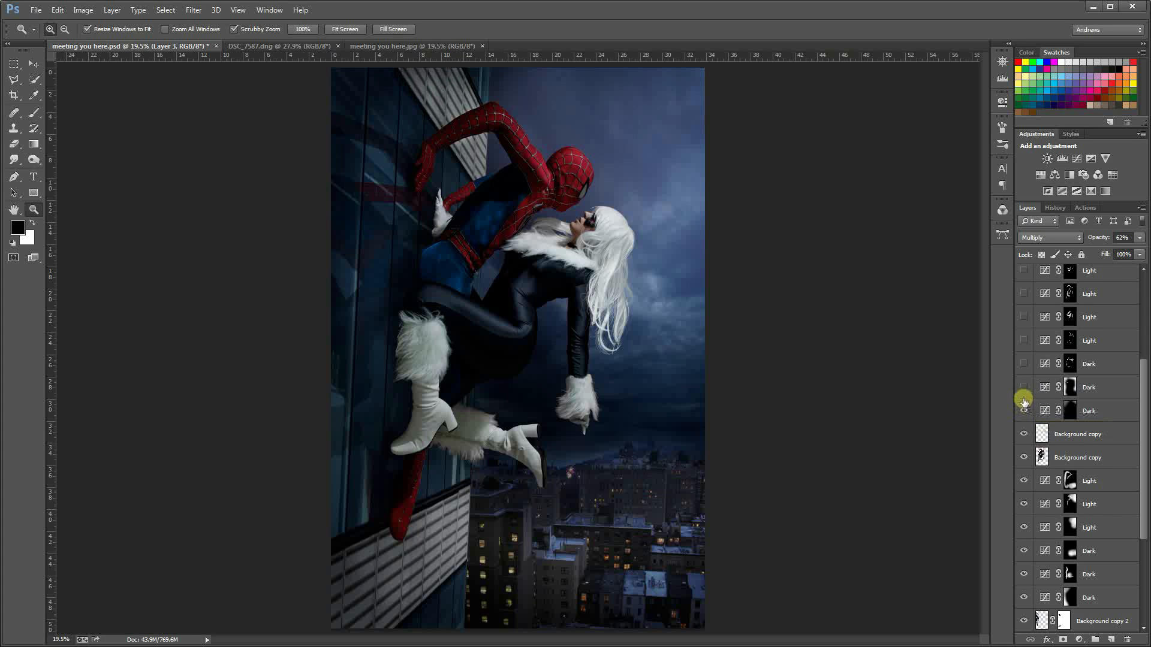
left_click(1023, 388)
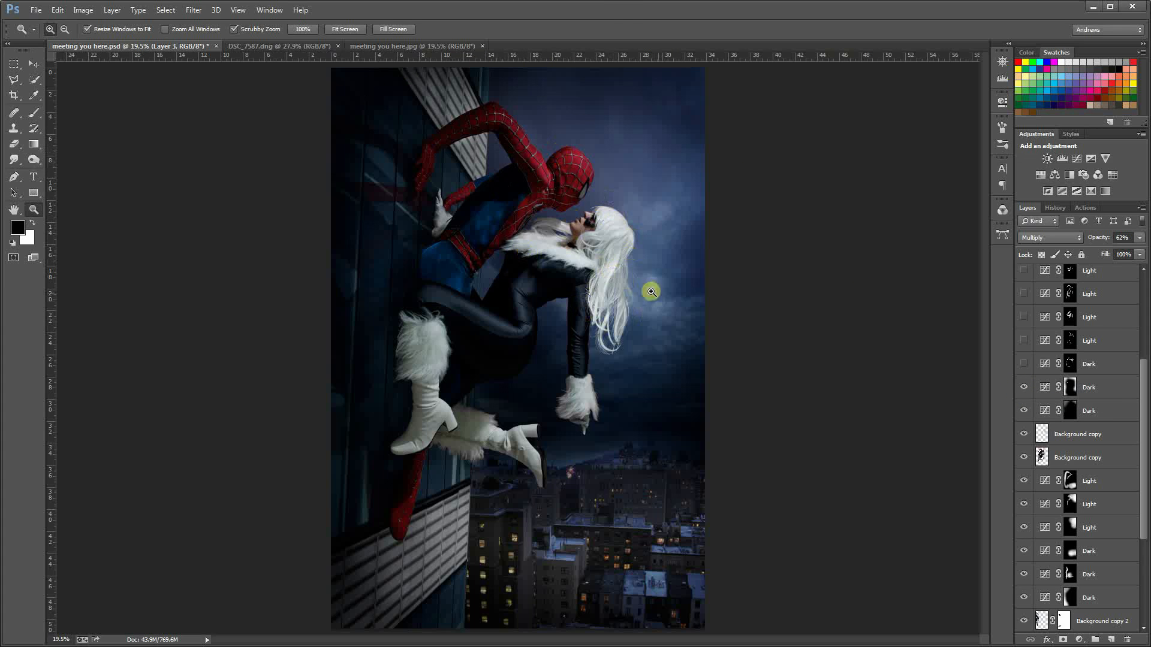
- Show the third Dark curves layer above the figures, comparing the image with it on and off
left_click_drag(1142, 432, 1144, 356)
left_click(1024, 519)
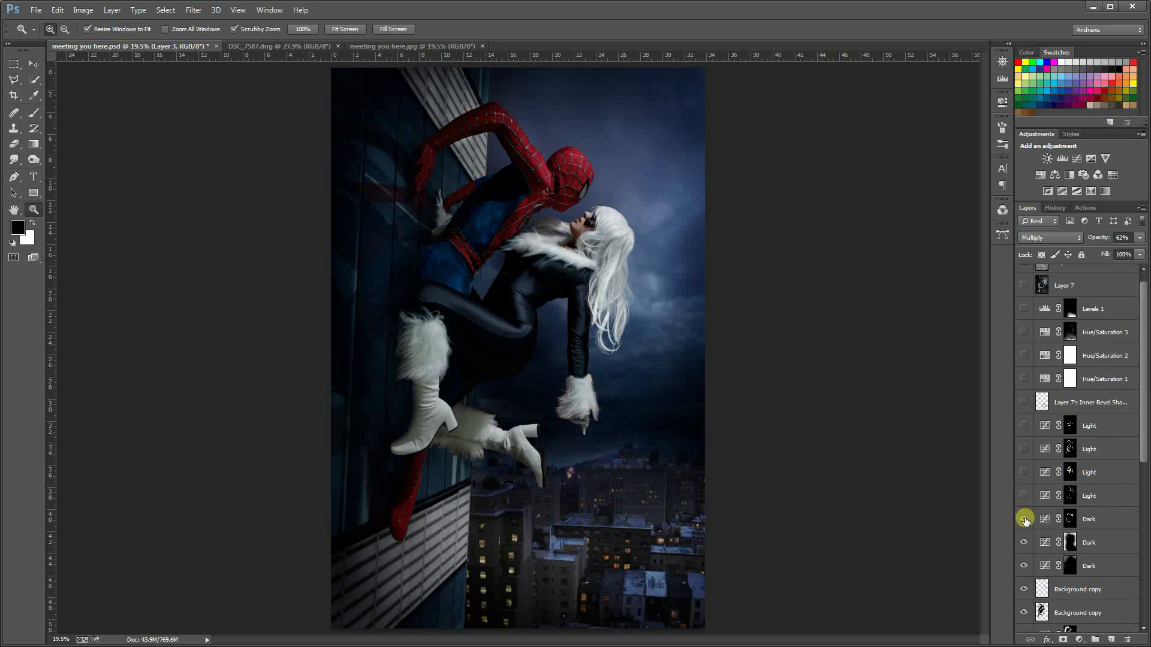
left_click(1025, 521)
left_click(1025, 521)
left_click(1024, 519)
left_click(1024, 519)
left_click(1024, 519)
left_click(1024, 519)
- Show the two lower Light curves layers above the Dark ones, comparing each on and off
left_click(1023, 496)
left_click(1023, 495)
left_click(1023, 495)
left_click(1024, 472)
left_click(1024, 472)
left_click(1024, 472)
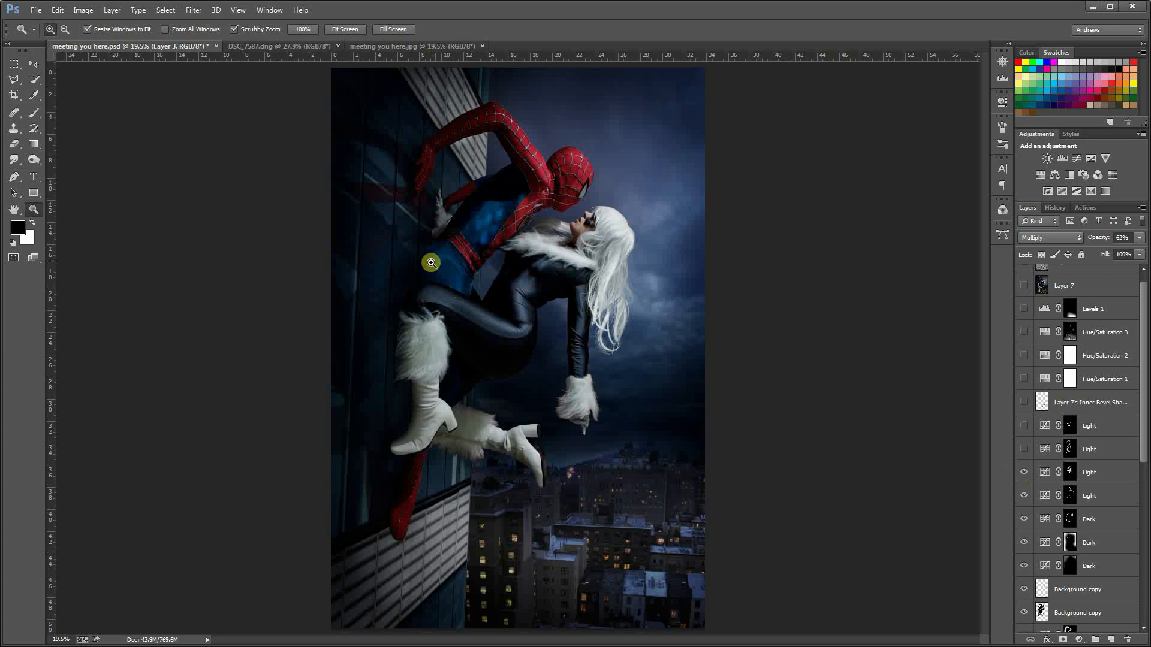
- Show the two upper Light curves layers, comparing the topmost one on and off
left_click(1024, 450)
left_click(1024, 426)
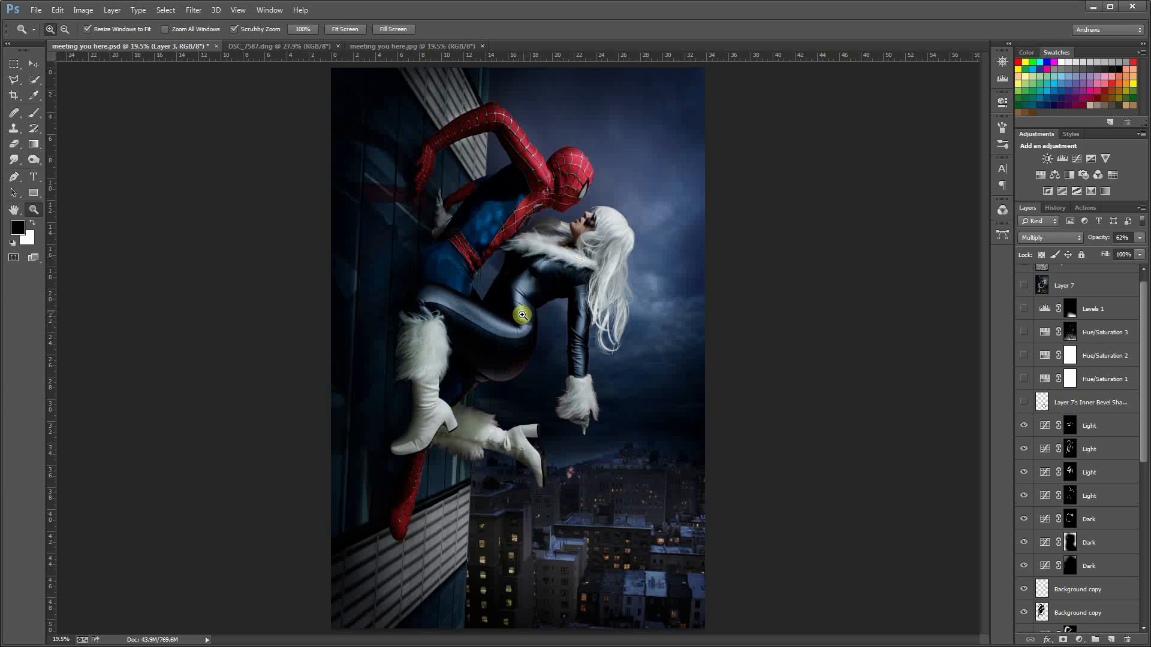
left_click(1023, 425)
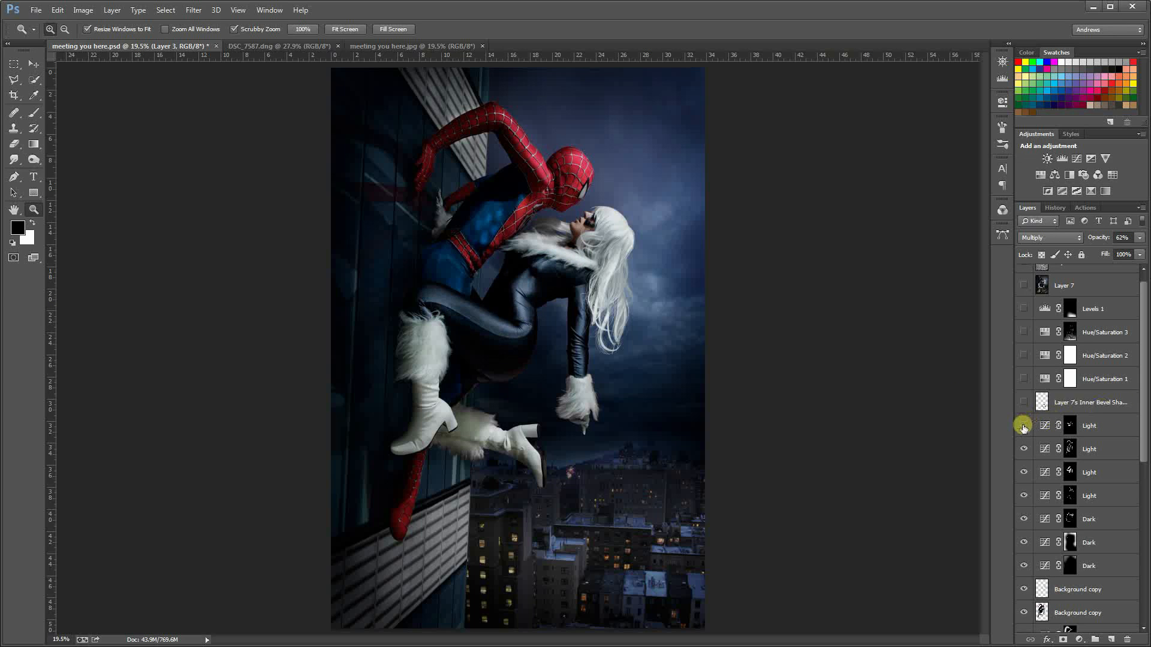
left_click(1024, 425)
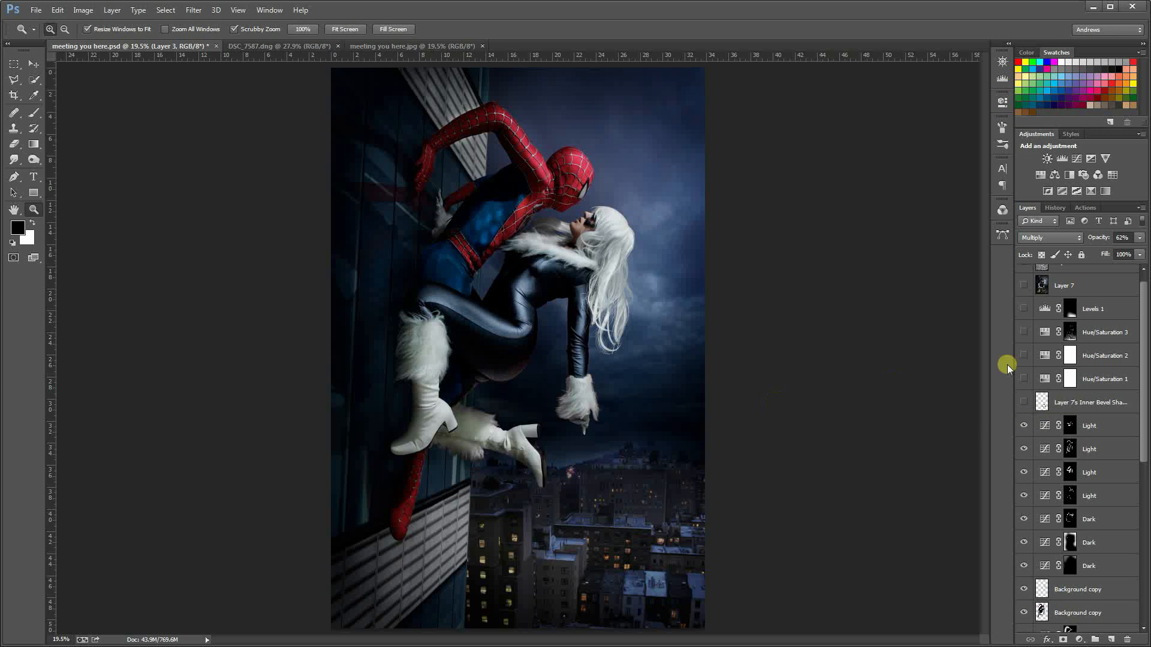
- Show the Layer 7's Inner Bevel Shadow layer holding the whip, comparing the image with and without it
left_click(1025, 404)
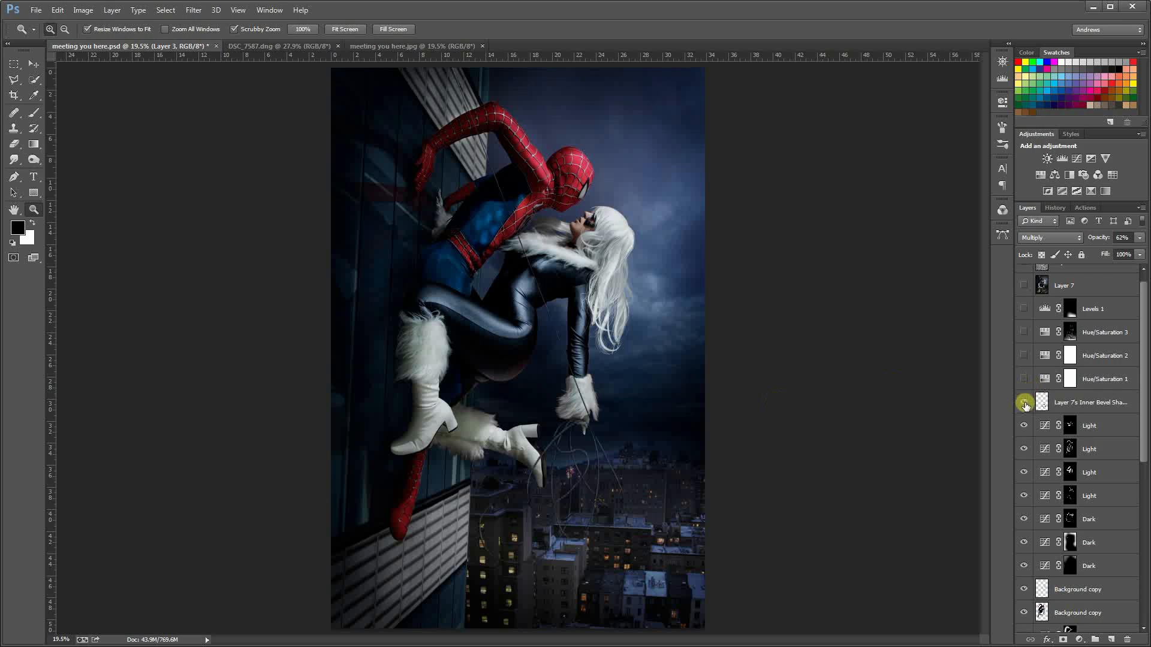
left_click(1025, 405)
left_click(1025, 404)
- Examine the whip's coils around Black Cat's hand and above the city up close, and return to the full image
left_click_drag(597, 438, 669, 494)
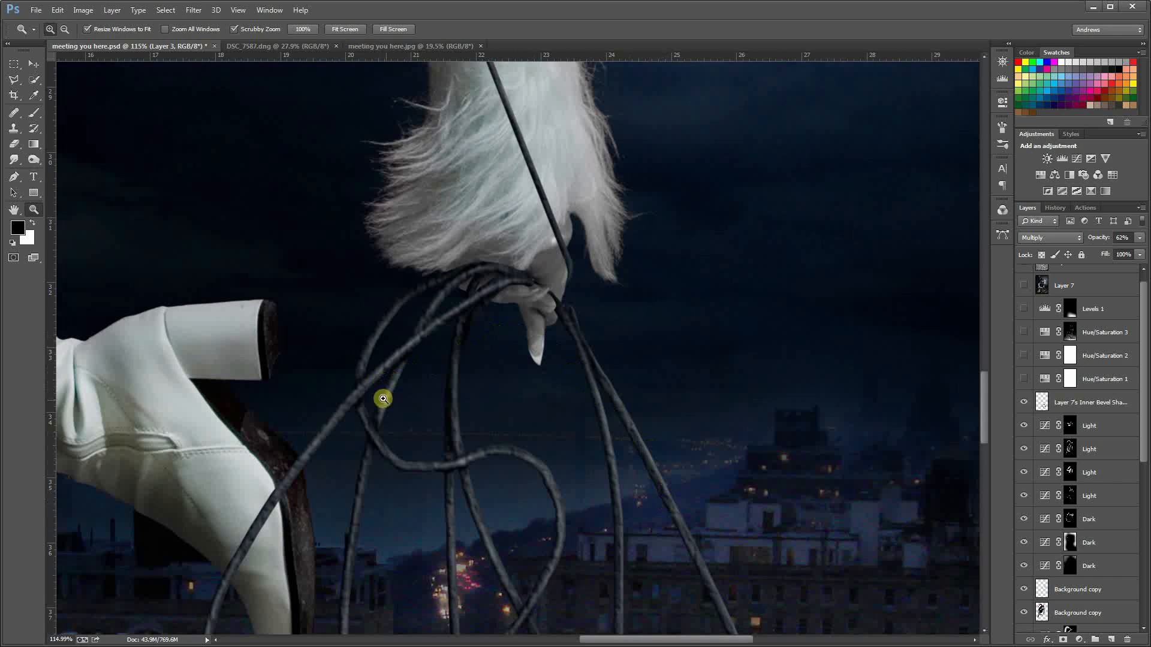
left_click_drag(480, 452, 480, 265)
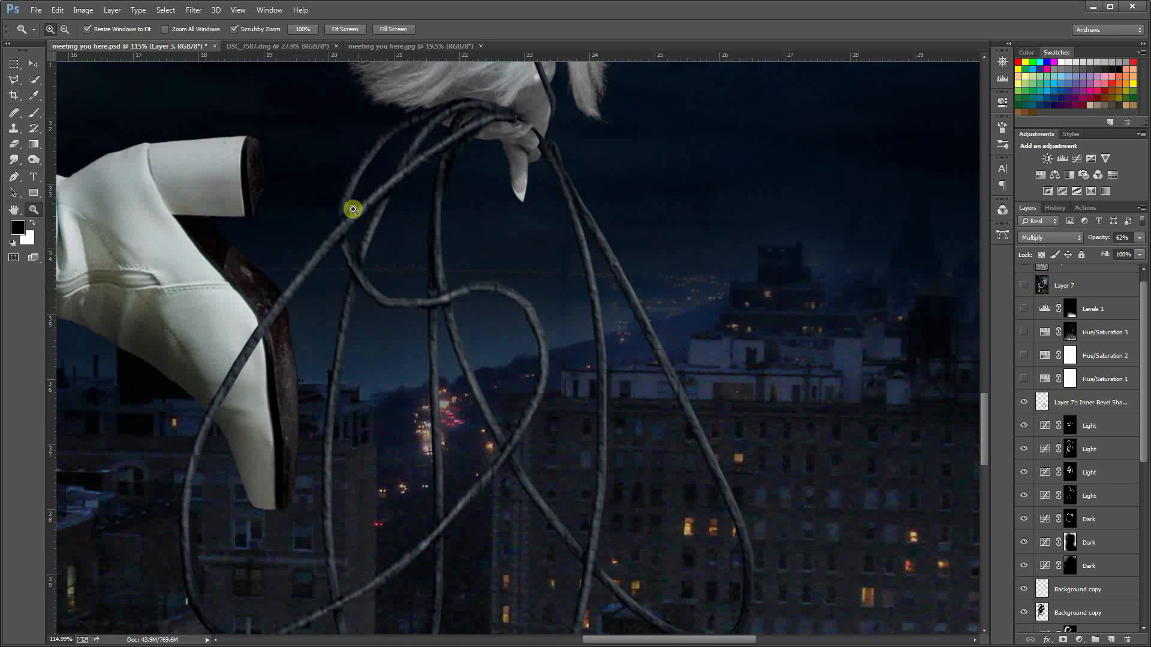
left_click_drag(501, 367, 409, 309)
key("ctrl+0")
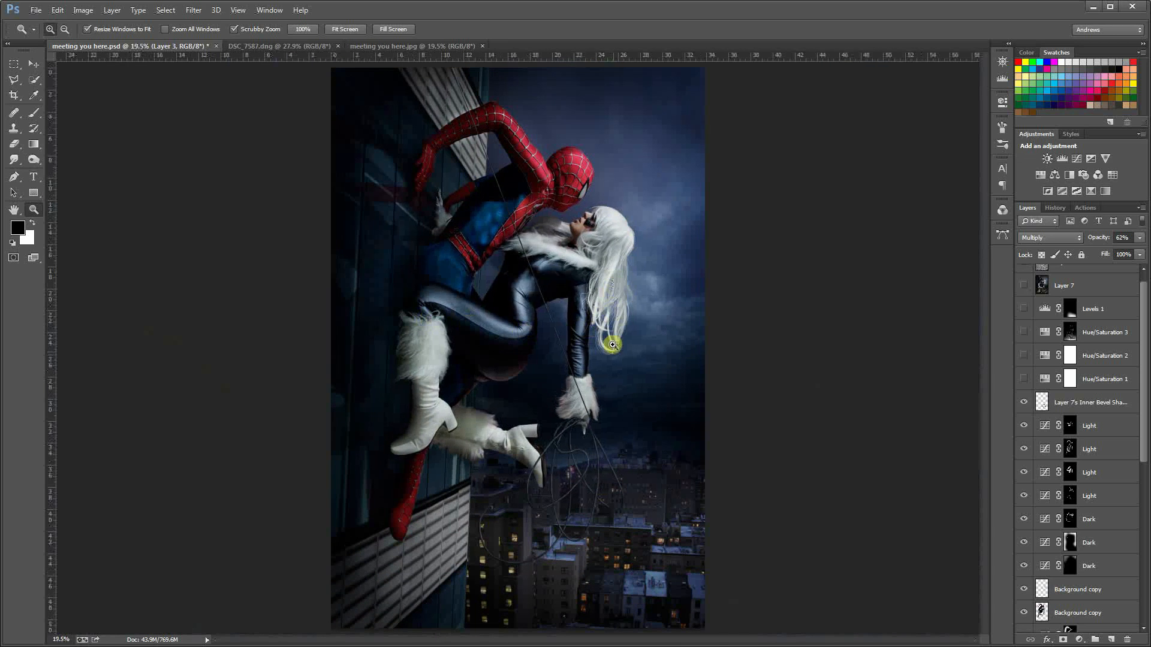
- Show the Hue/Saturation 1, Hue/Saturation 2 and Hue/Saturation 3 adjustment layers
scroll(1021, 378, "up", 1)
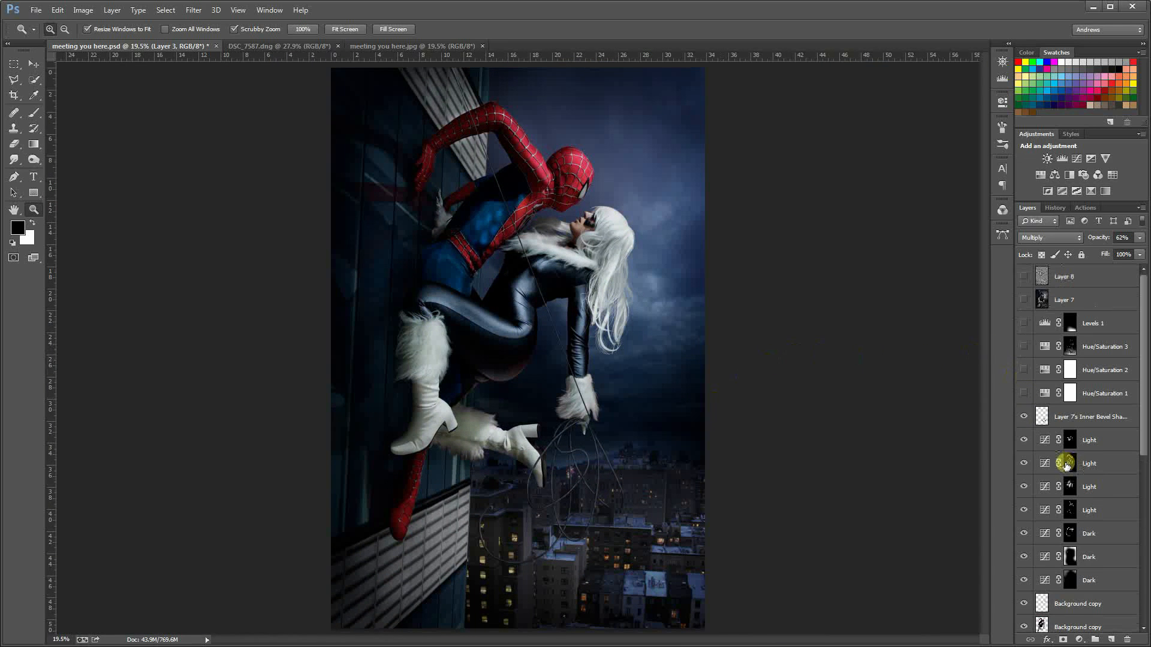
mouse_move(1024, 395)
left_mouse_down()
mouse_move(1025, 372)
mouse_move(1025, 390)
left_mouse_up()
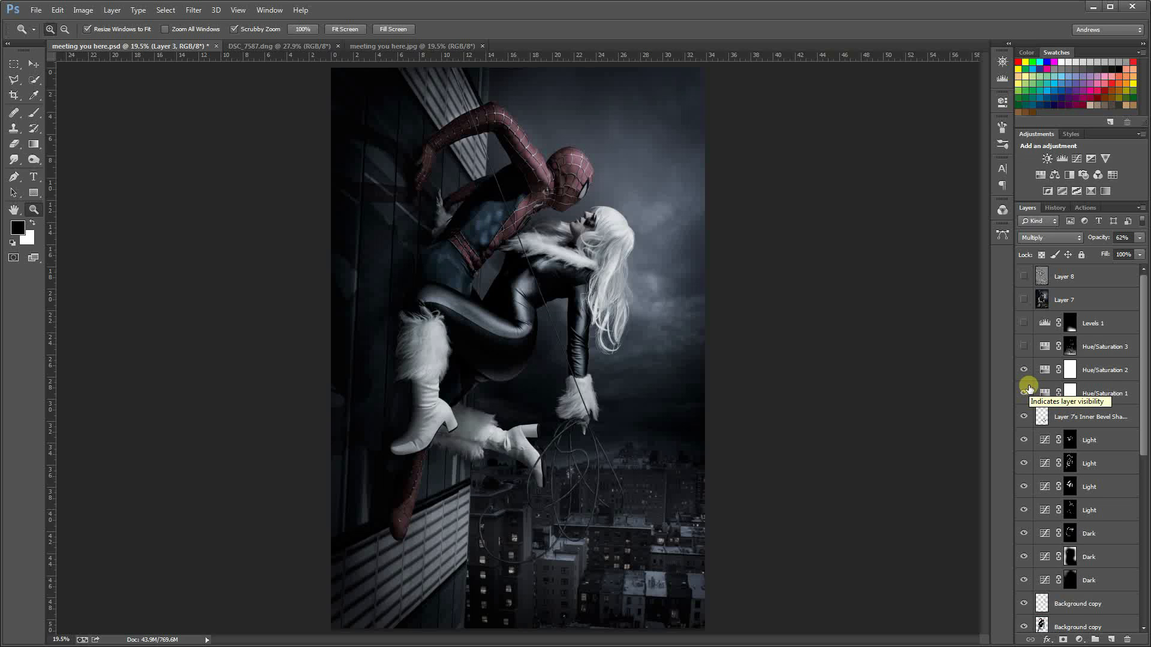
mouse_move(1024, 370)
left_mouse_down()
mouse_move(1021, 392)
mouse_move(1026, 376)
left_mouse_up()
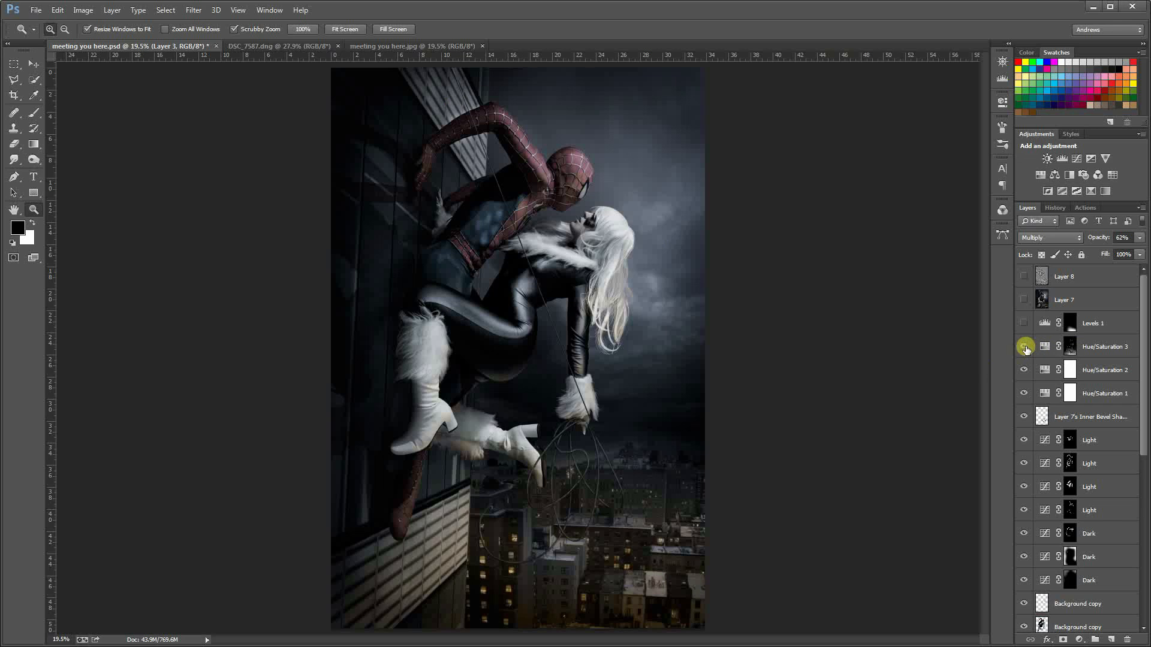
left_click(1024, 346)
- Disable the layer mask of Hue/Saturation 3 to view its full color effect, and enable the mask again
left_click(1097, 342)
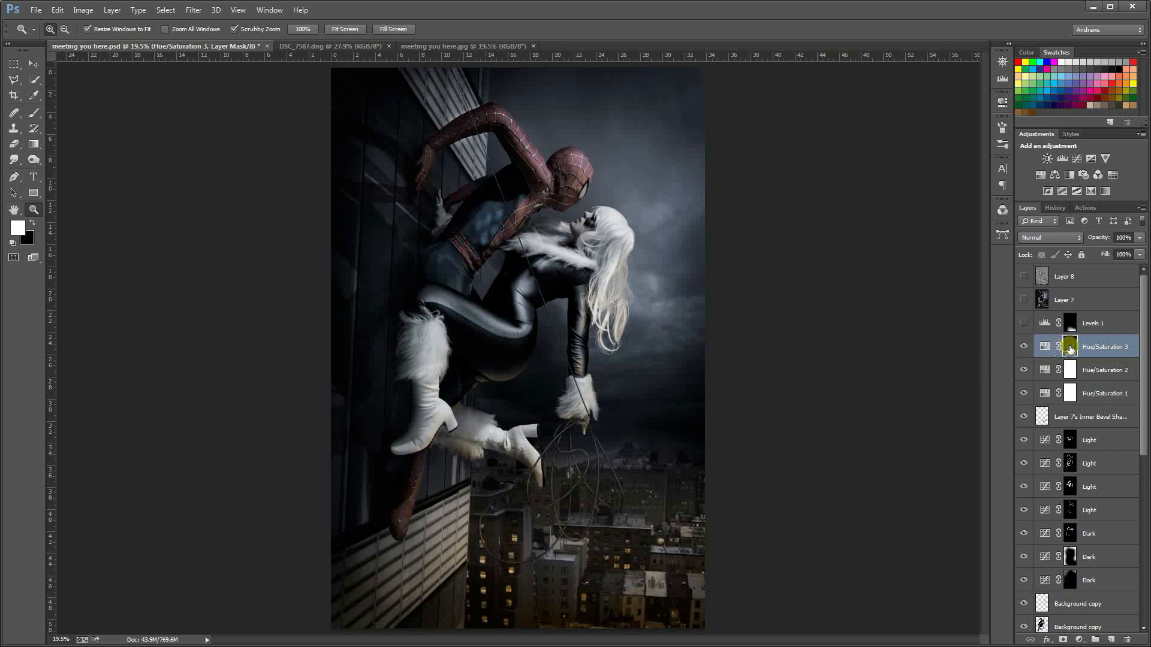
right_click(1070, 348)
left_click(1069, 355)
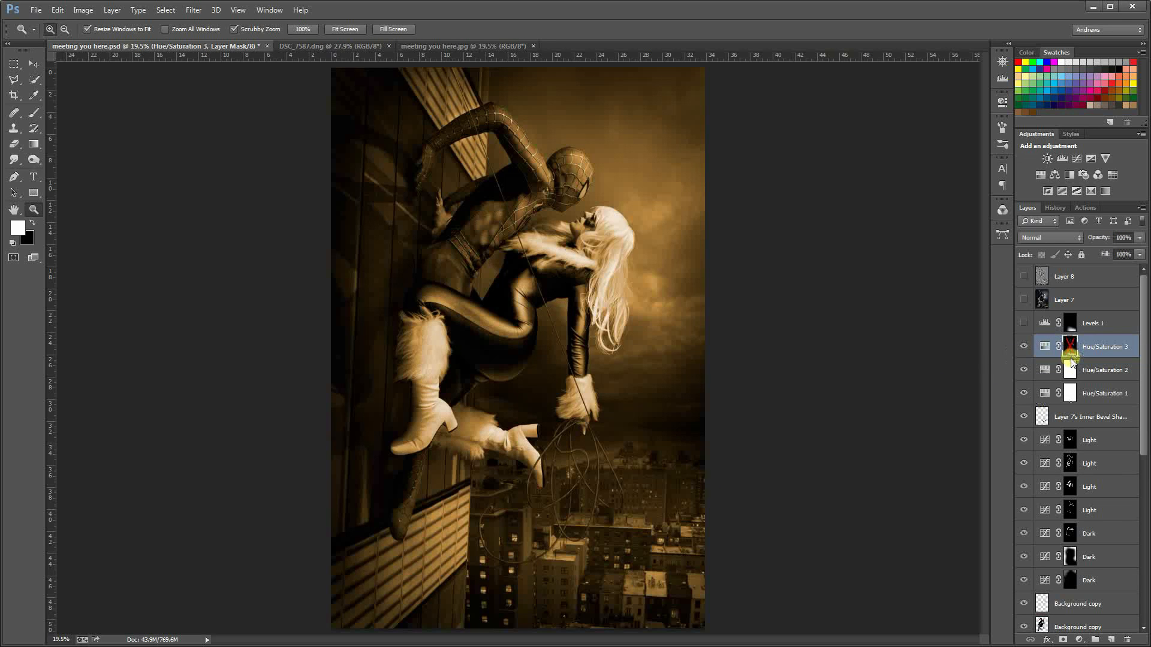
right_click(1077, 346)
left_click(1082, 353)
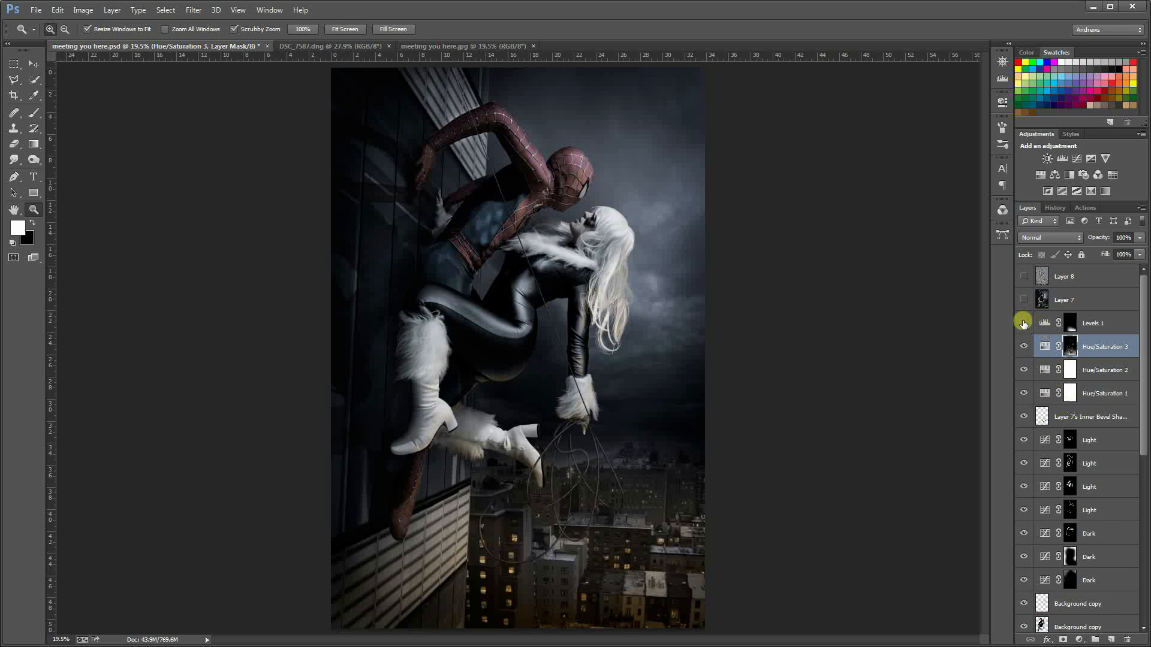
- Show the Levels 1 layer, comparing the city lights with it on and off, and show Layer 7 and Layer 8
left_click(1023, 324)
left_click(1023, 324)
left_click(1023, 323)
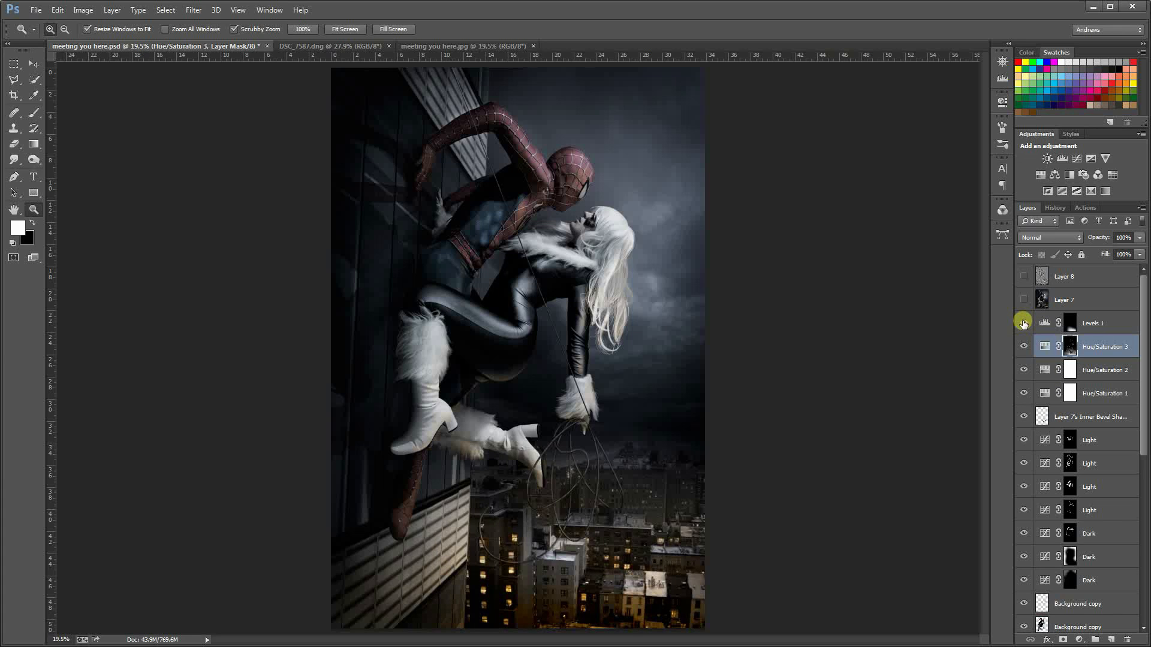
left_click(1023, 324)
left_click(1023, 323)
left_click(1023, 299)
left_click(1023, 277)
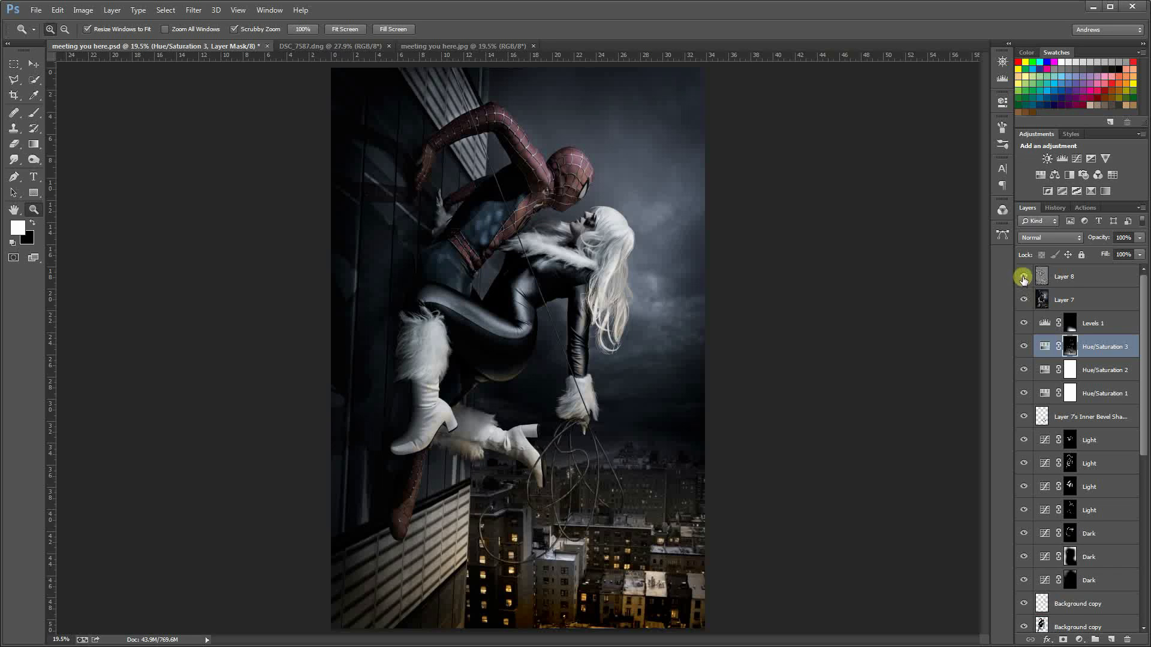